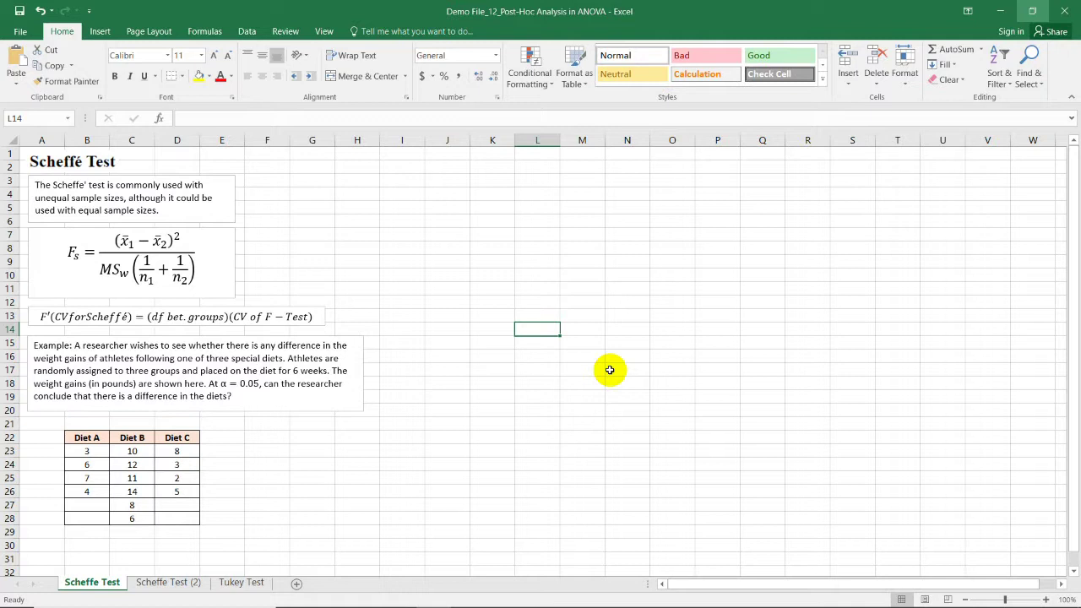
Review the Scheffé test notes, both formulas, the example problem and the Diet A, B and C weight-gain data.
left_click(283, 211)
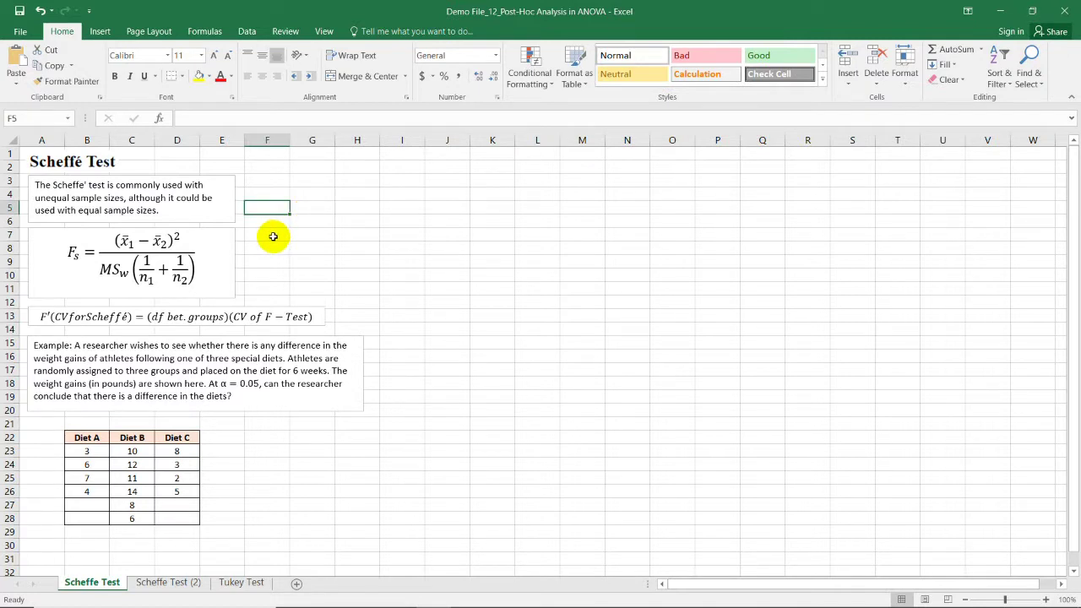
left_click_drag(29, 201, 125, 198)
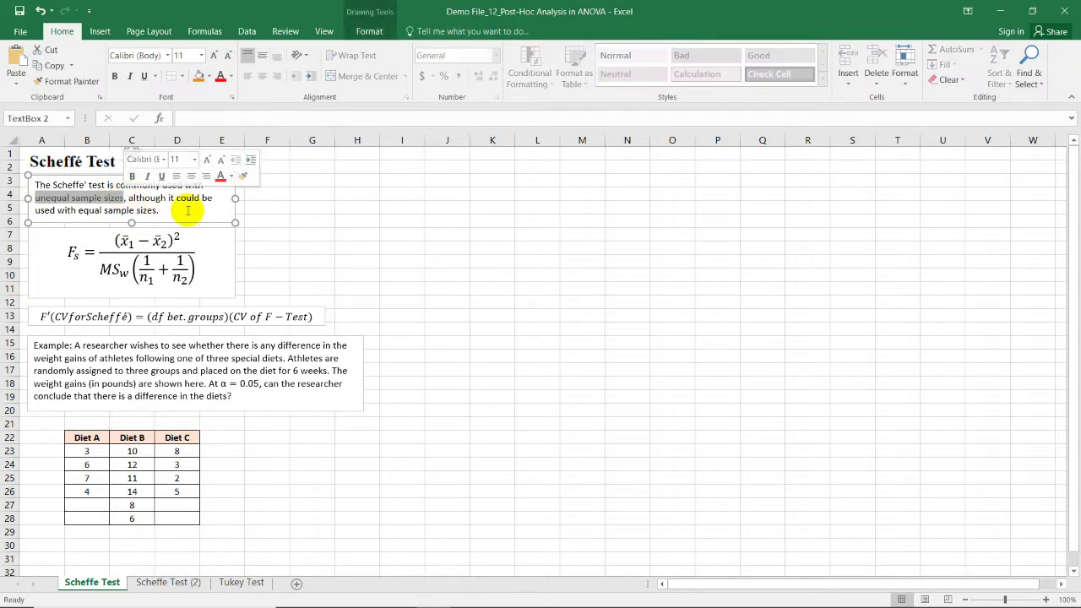
left_click(316, 247)
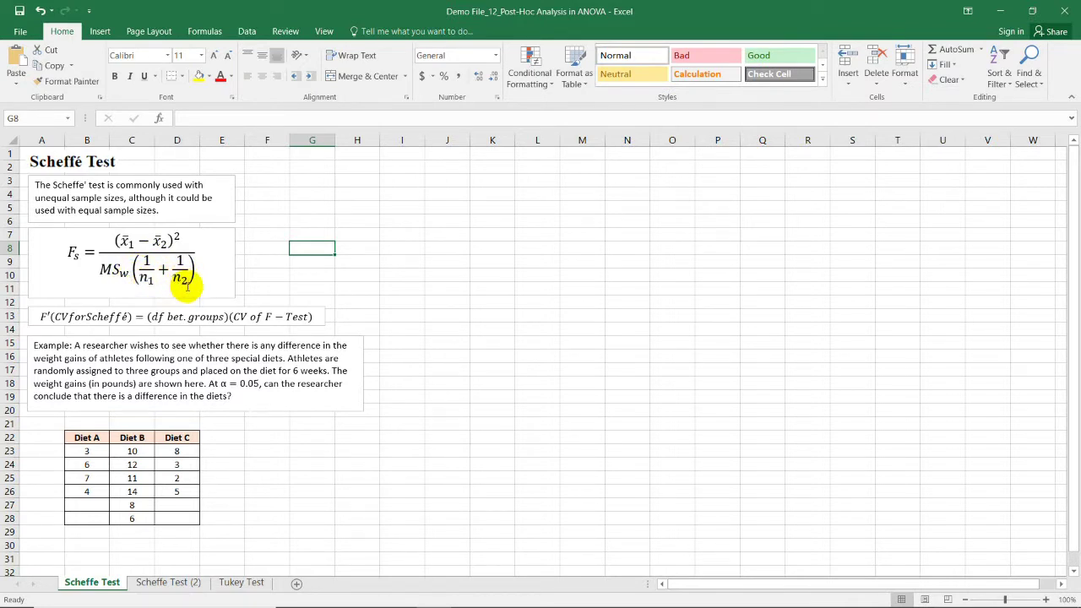
left_click(402, 423)
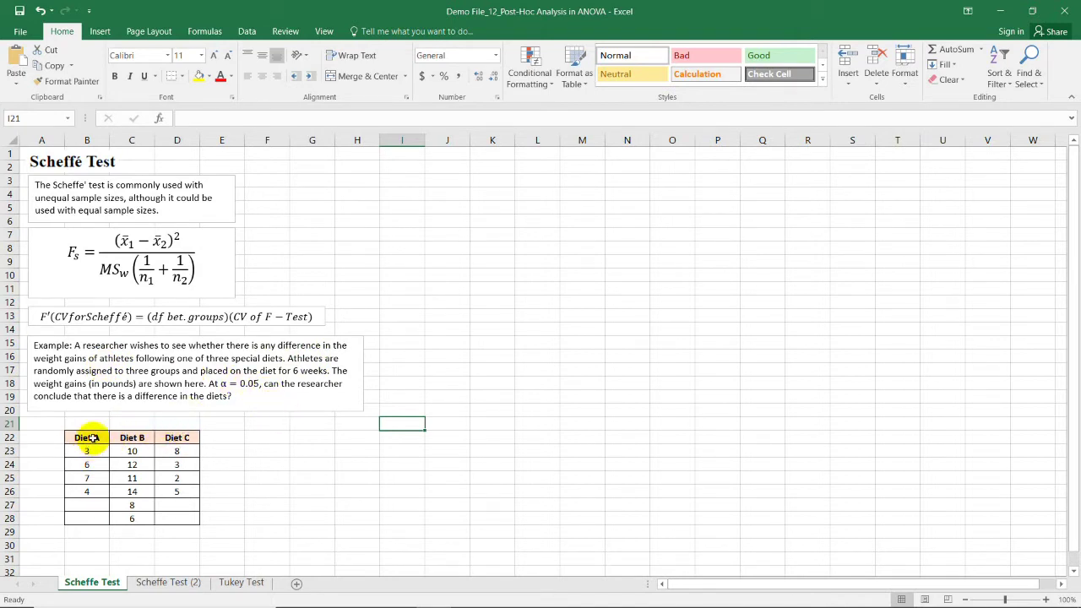
left_click_drag(84, 437, 88, 505)
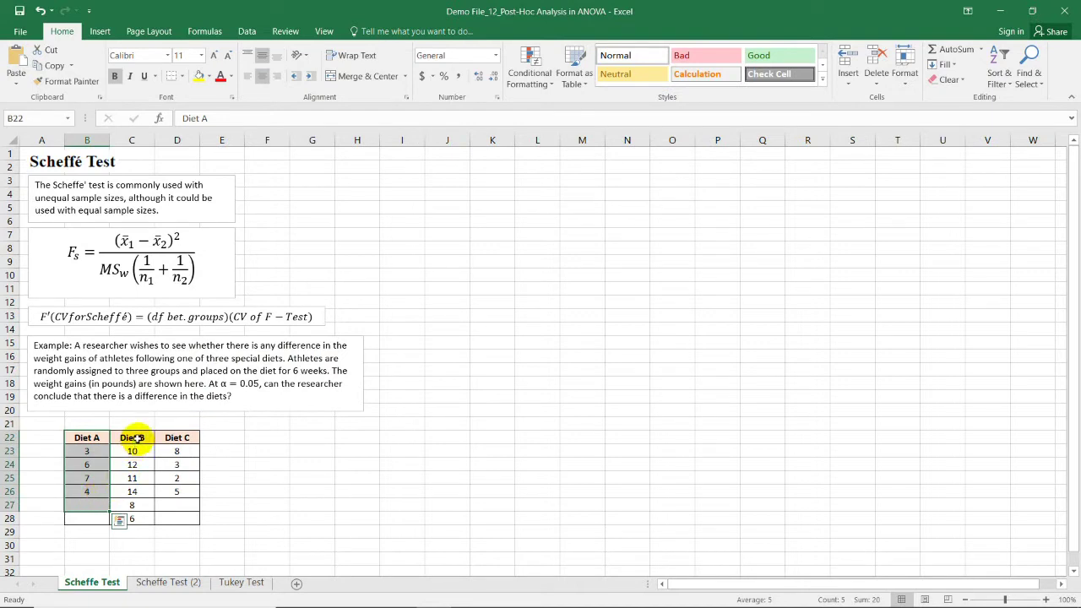
left_click_drag(133, 438, 131, 504)
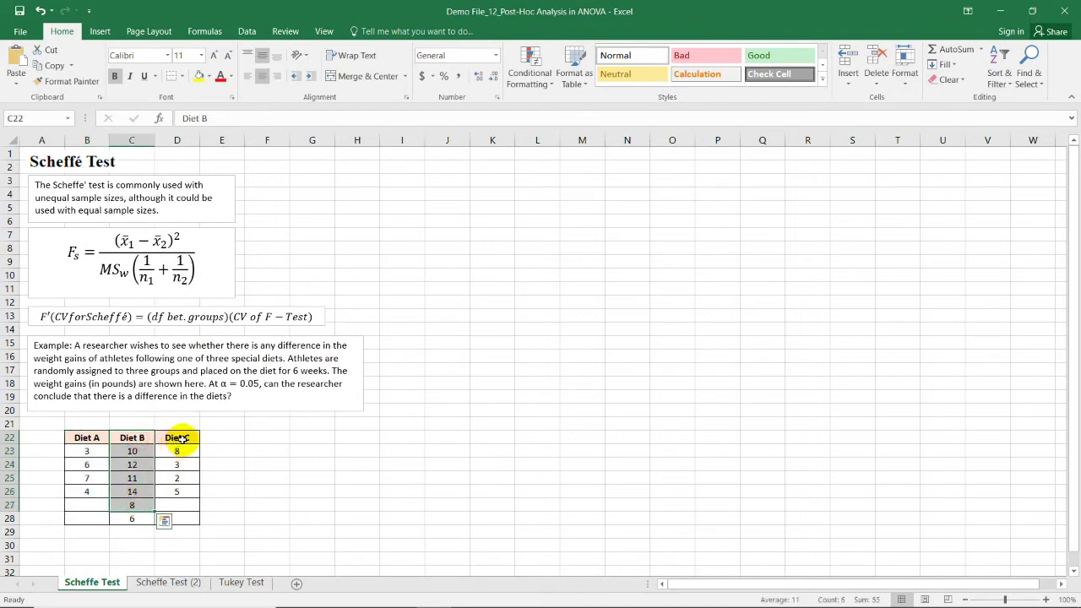
left_click_drag(181, 438, 178, 491)
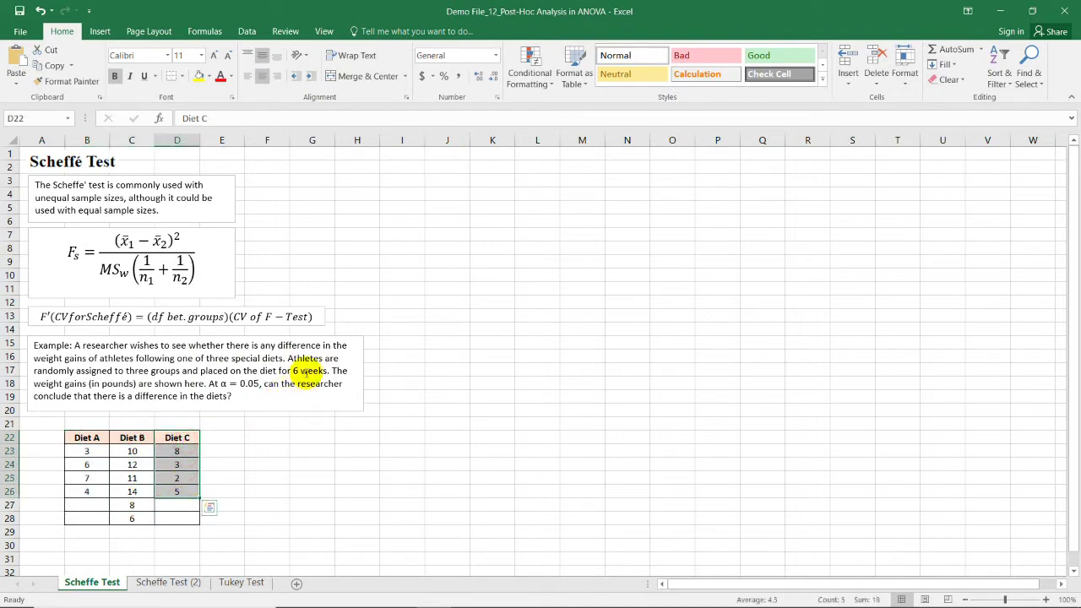
left_click(304, 370)
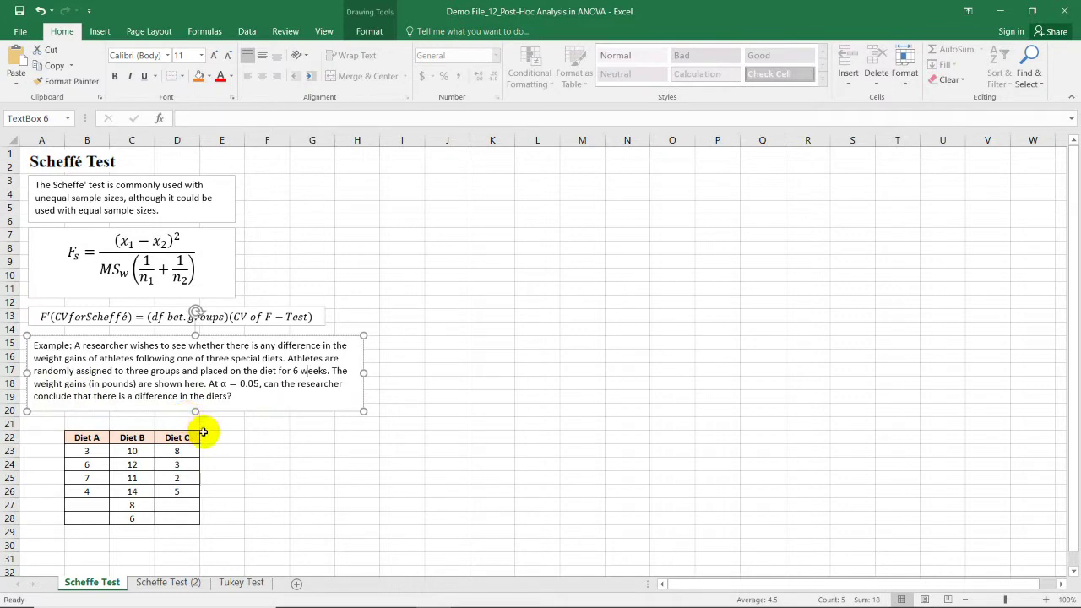
left_click_drag(84, 437, 184, 514)
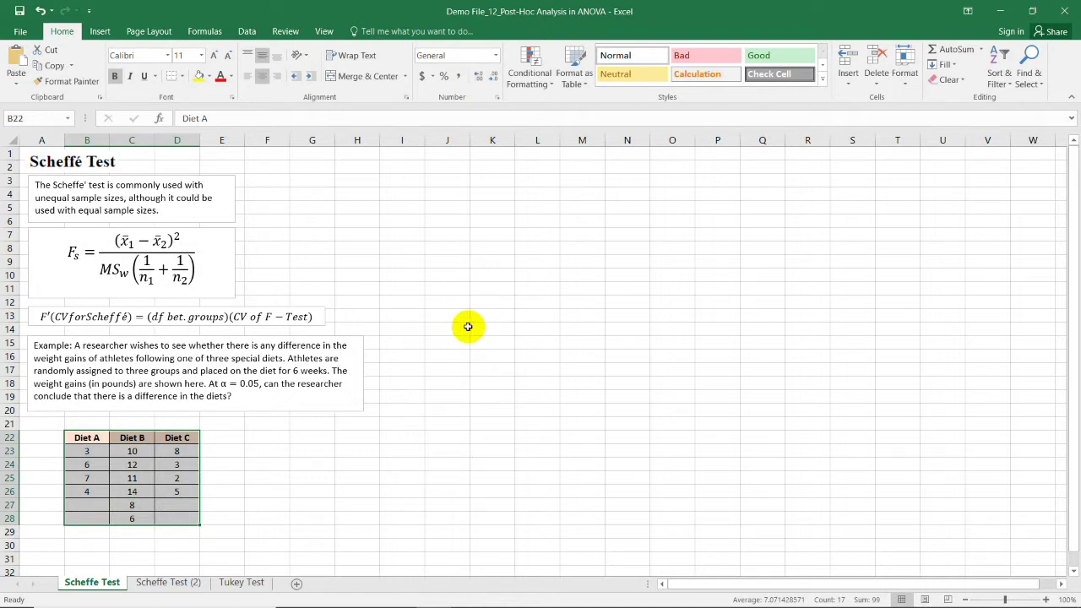
Open the Anova: Single Factor tool from the data analysis tools.
left_click(357, 234)
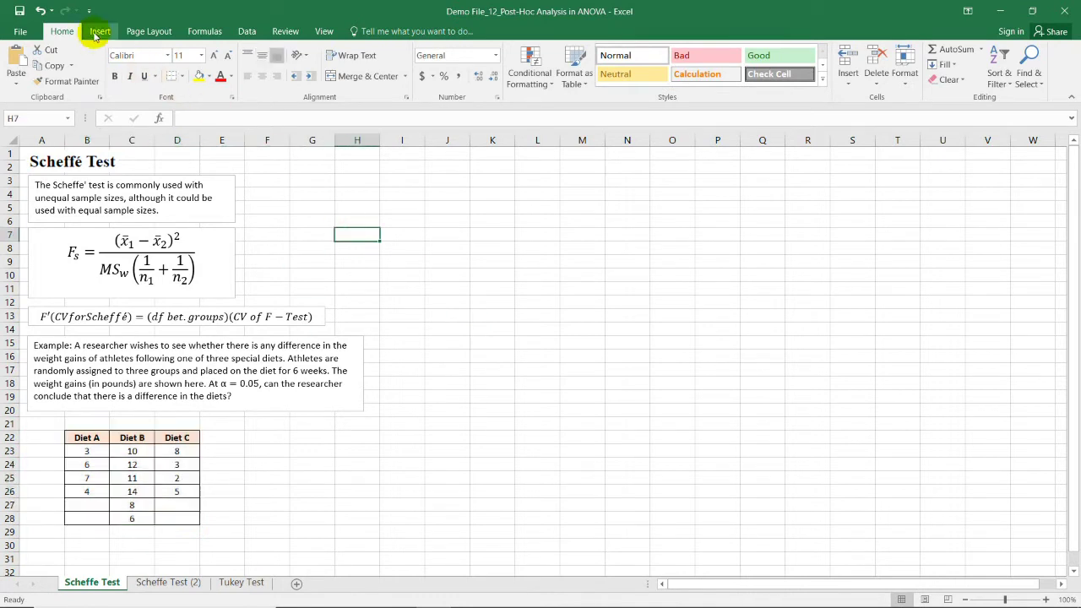
left_click(245, 32)
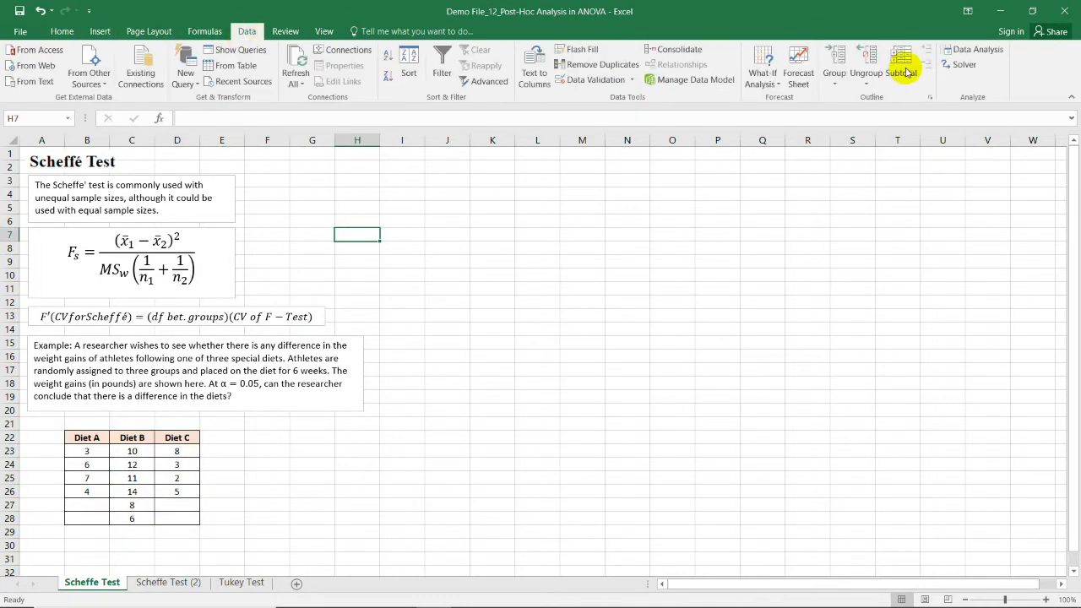
left_click(973, 49)
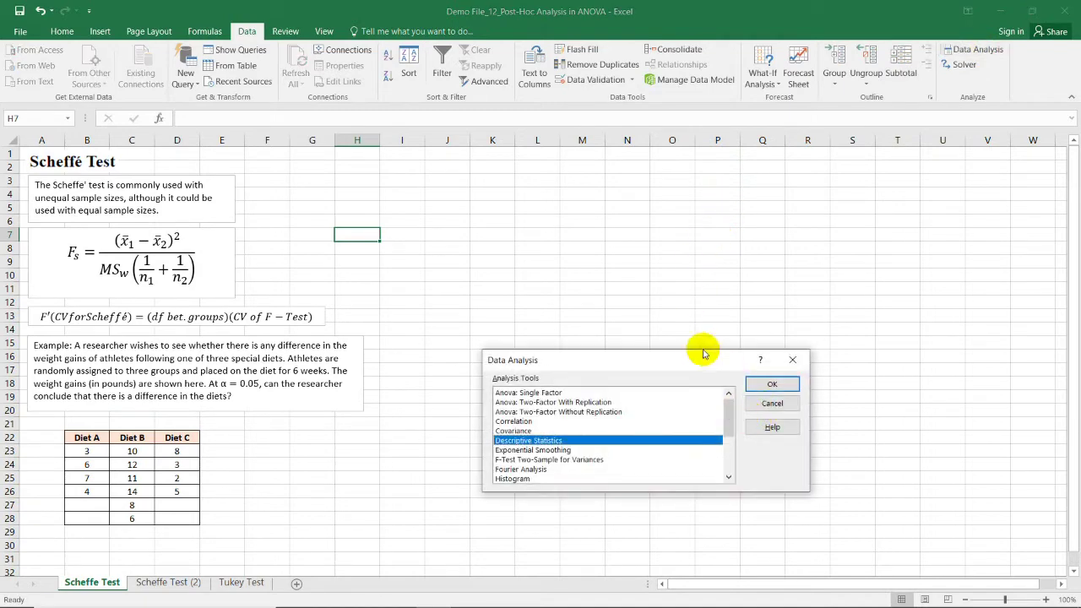
left_click_drag(680, 359, 596, 105)
left_click(445, 139)
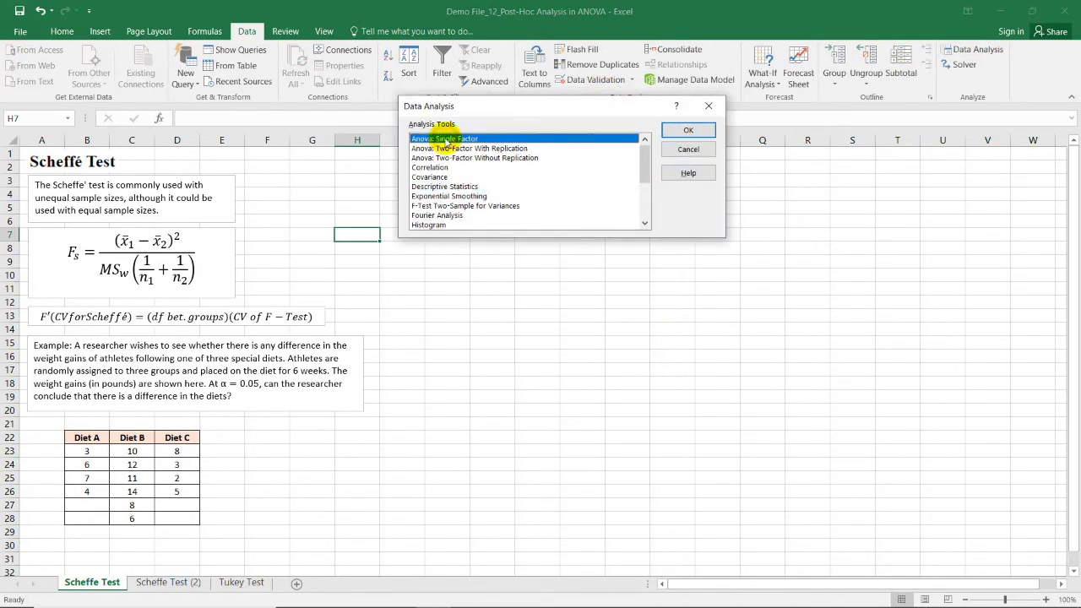
left_click(686, 131)
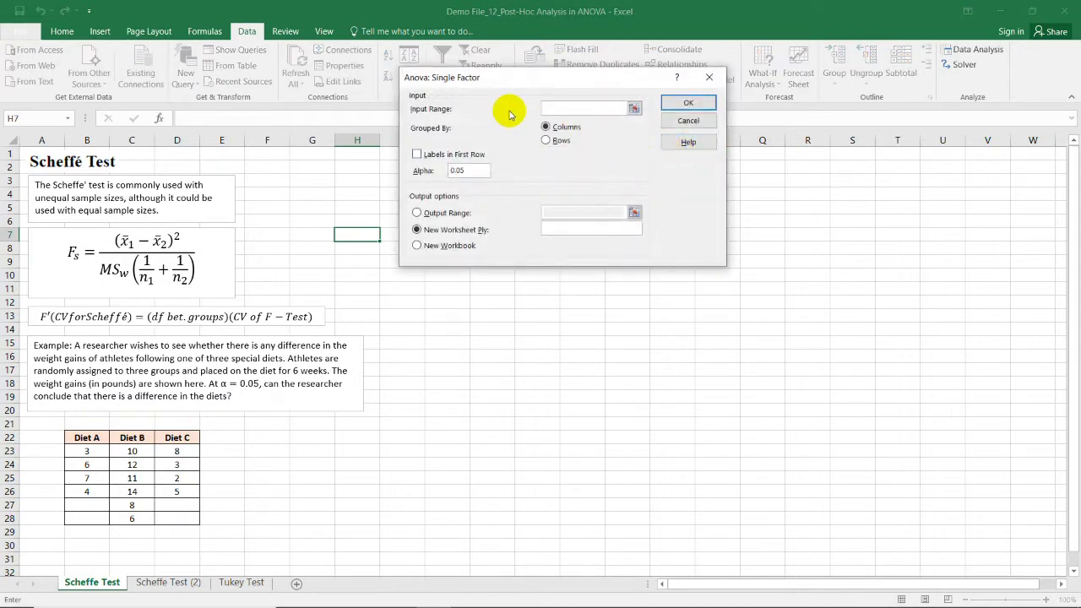
Set the ANOVA input range to the diet table B22:D28 and treat its first row as labels.
left_click(507, 108)
left_click_drag(86, 437, 175, 516)
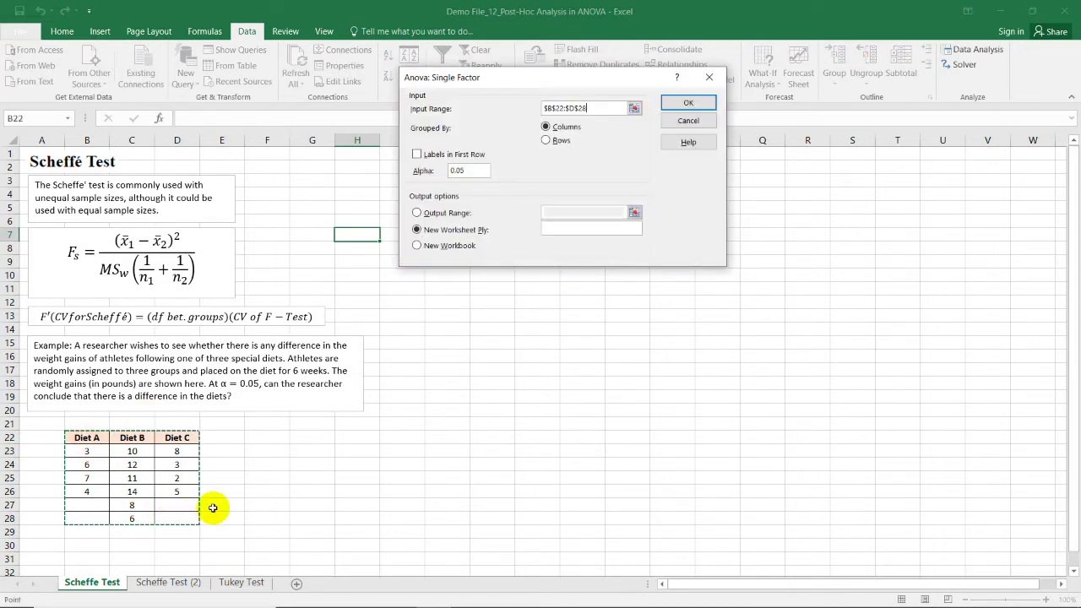
left_click(418, 154)
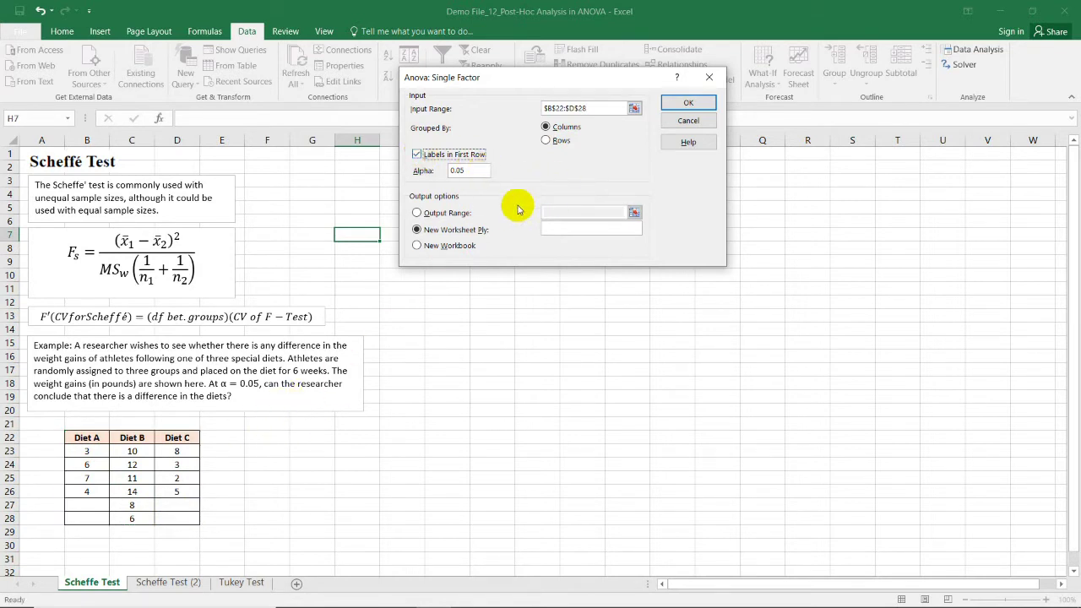
Send the ANOVA output to J2:P11 on the current sheet and run the analysis.
left_click(416, 212)
left_click(560, 211)
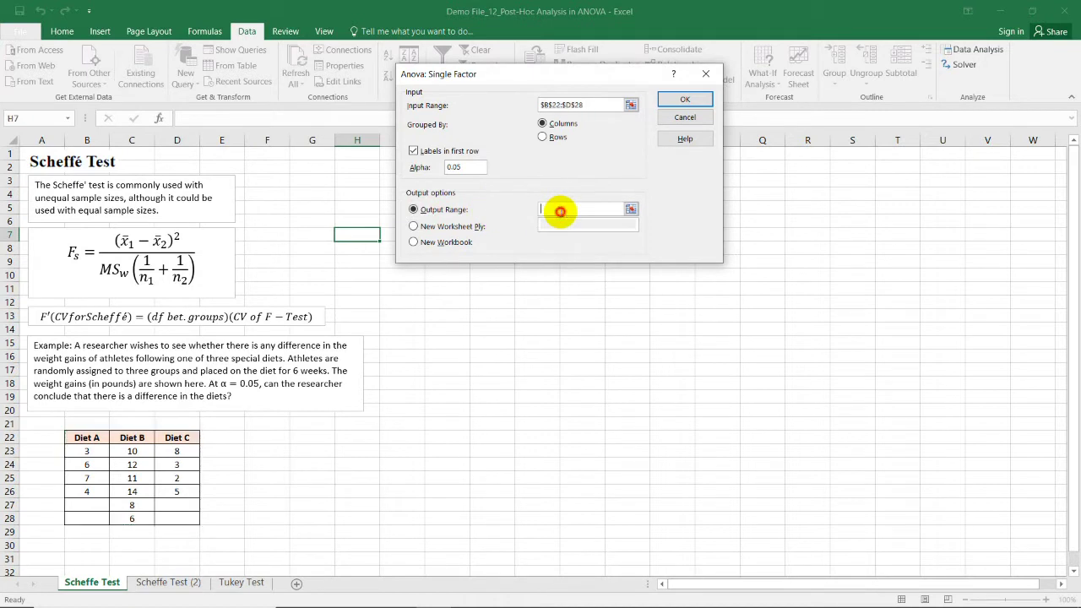
left_click_drag(490, 78, 595, 276)
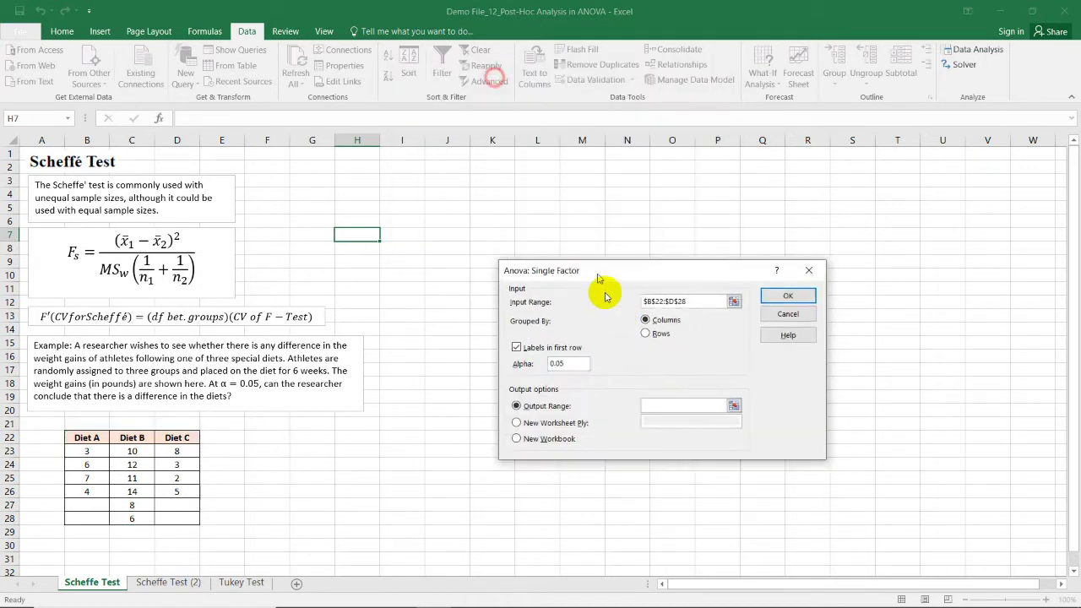
left_click_drag(445, 164, 730, 290)
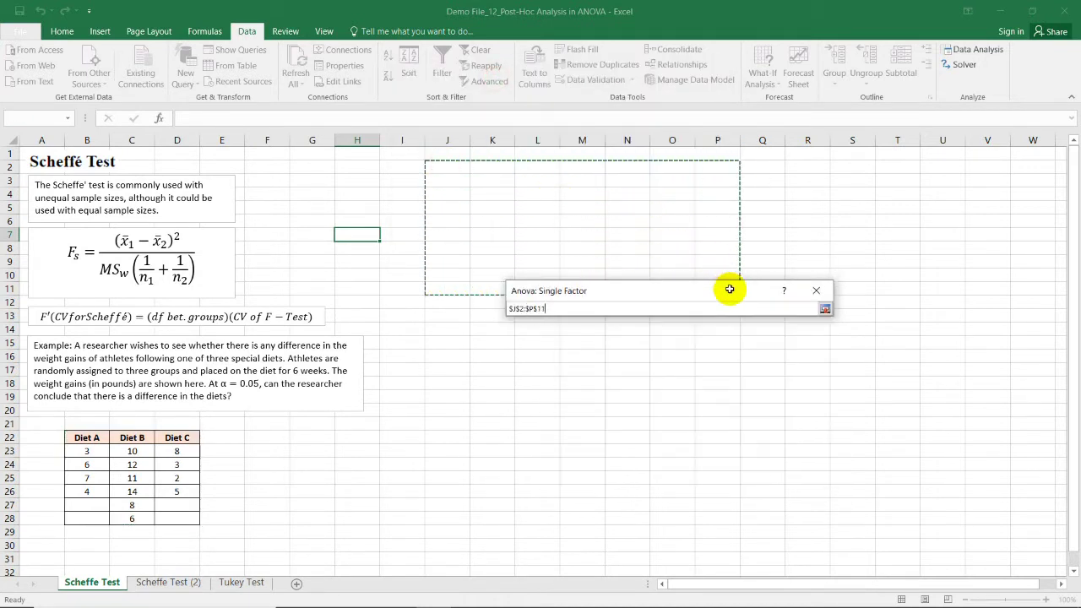
left_click(782, 316)
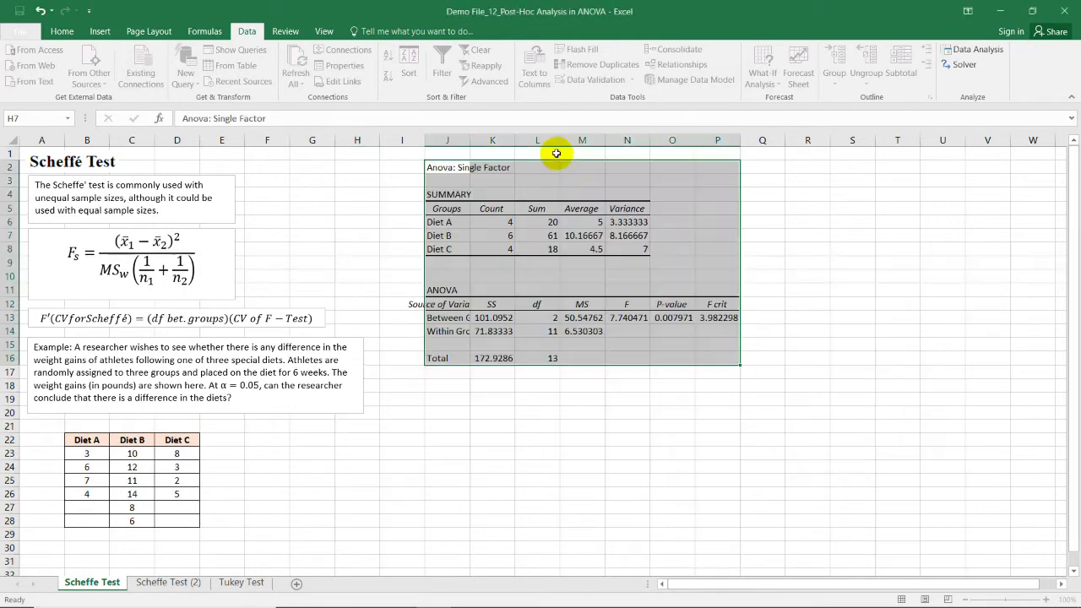
Auto-fit the widths of columns J, K and L in the ANOVA output.
double_click(470, 139)
double_click(560, 139)
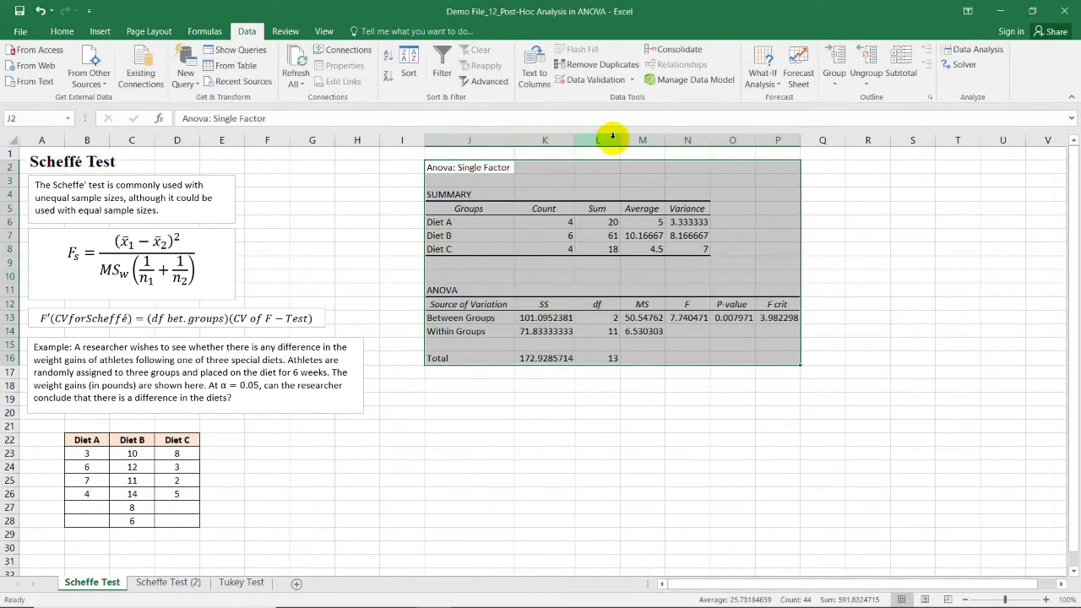
left_click(612, 138)
double_click(621, 139)
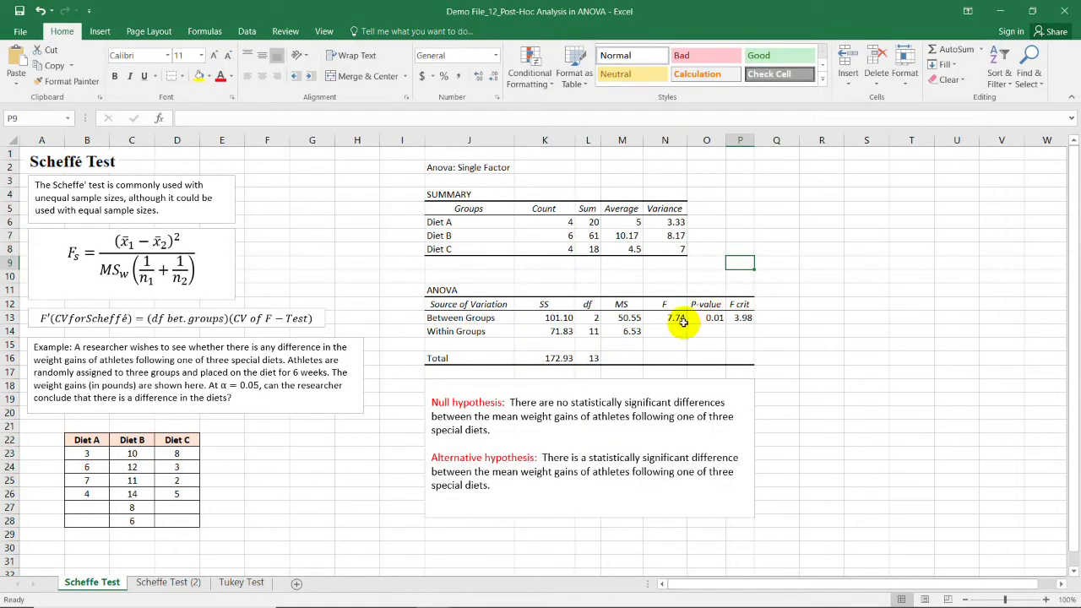
Compare the ANOVA F statistic, critical F and P-value, and relate the alternative hypothesis to the three diet groups.
left_click(677, 319)
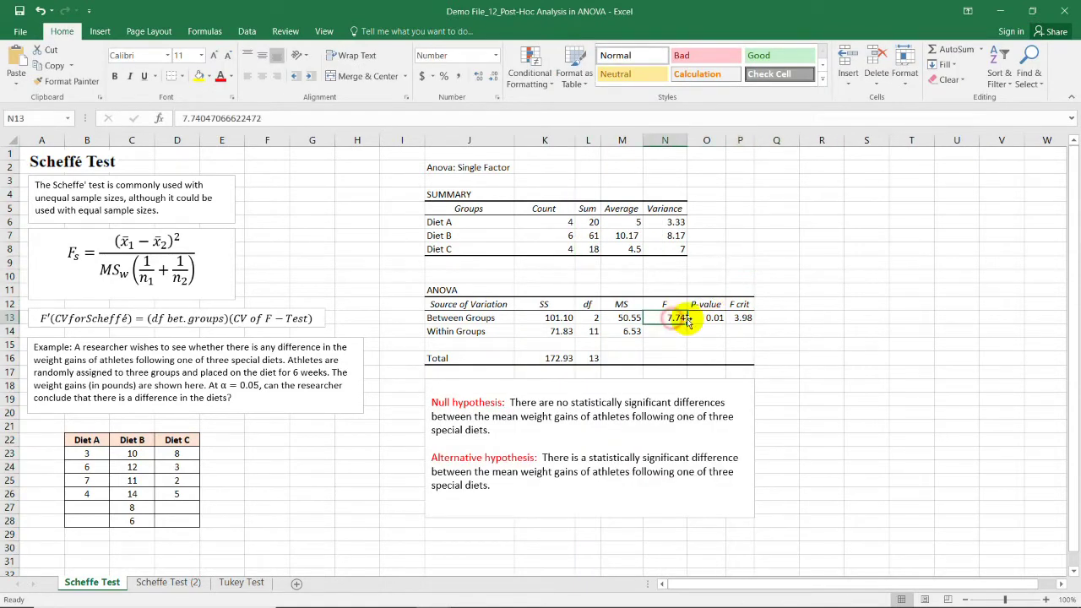
left_click(747, 318)
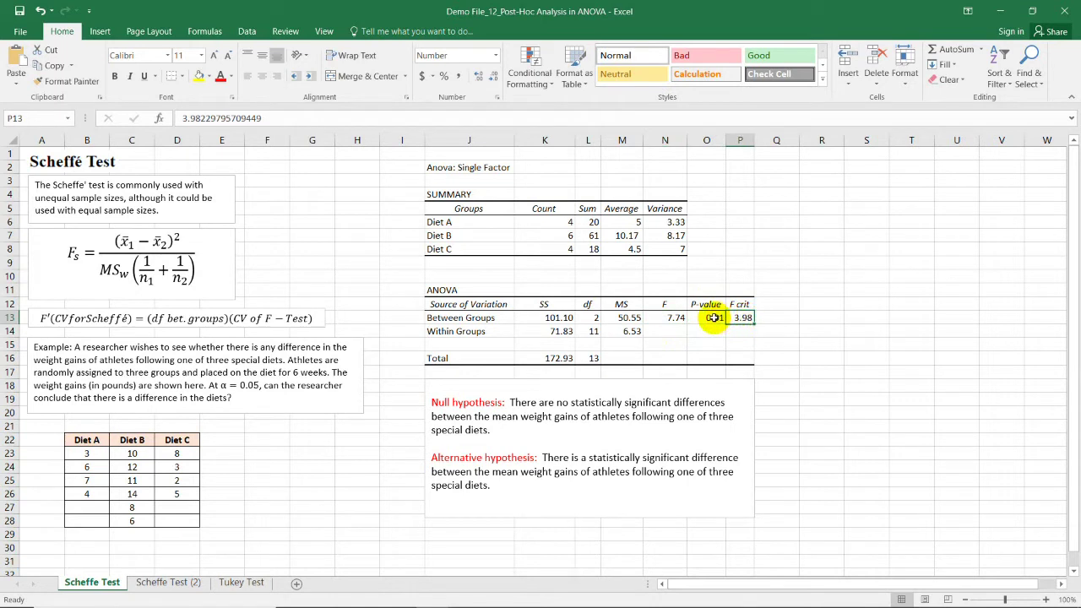
left_click(714, 319)
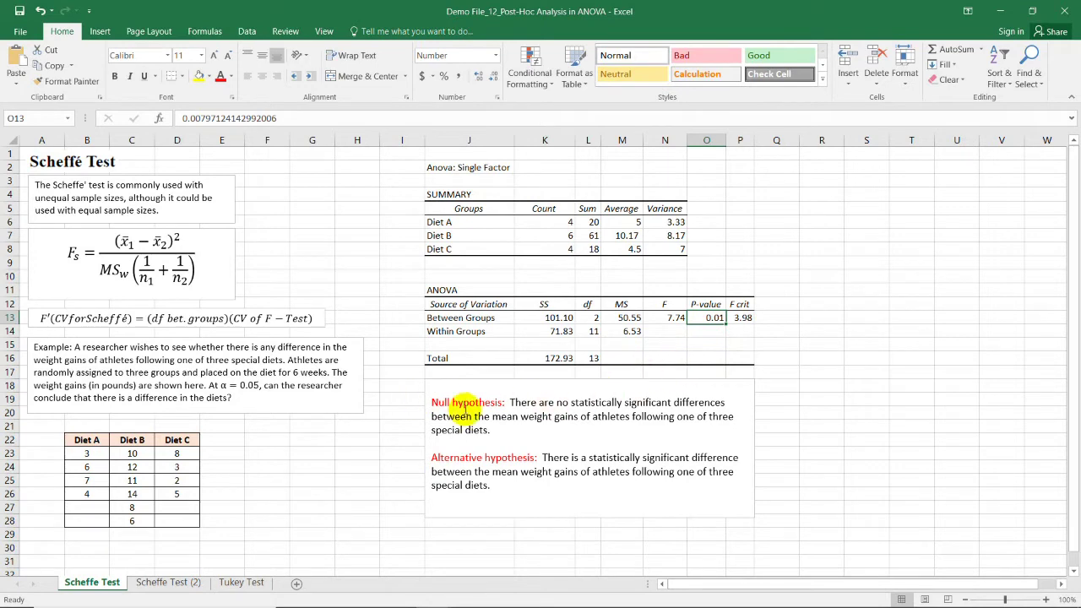
left_click_drag(431, 458, 555, 498)
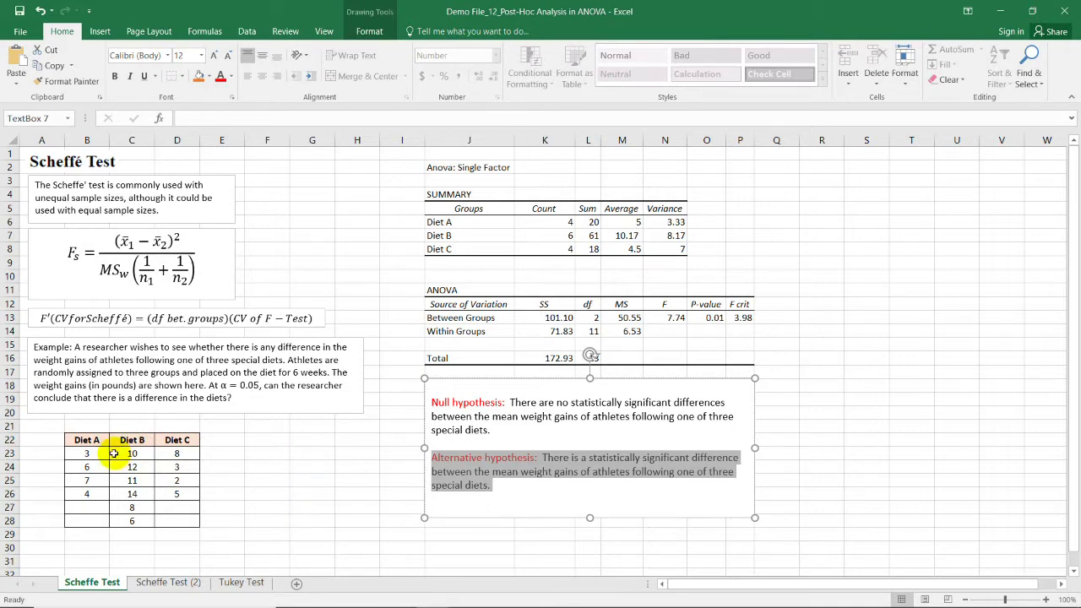
left_click_drag(87, 450, 87, 495)
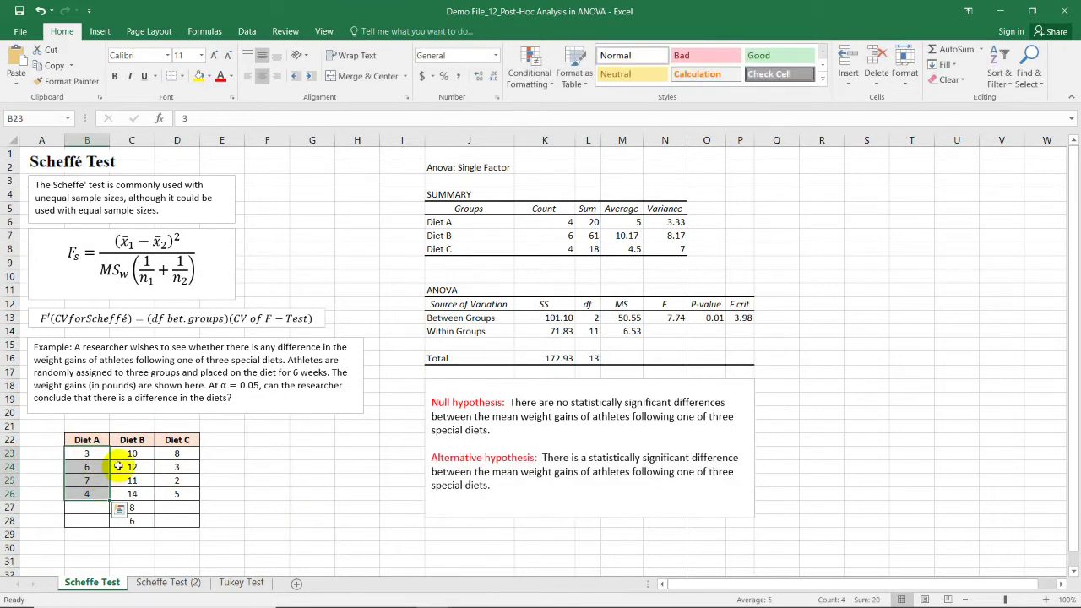
left_click_drag(128, 453, 125, 509)
left_click_drag(176, 453, 179, 494)
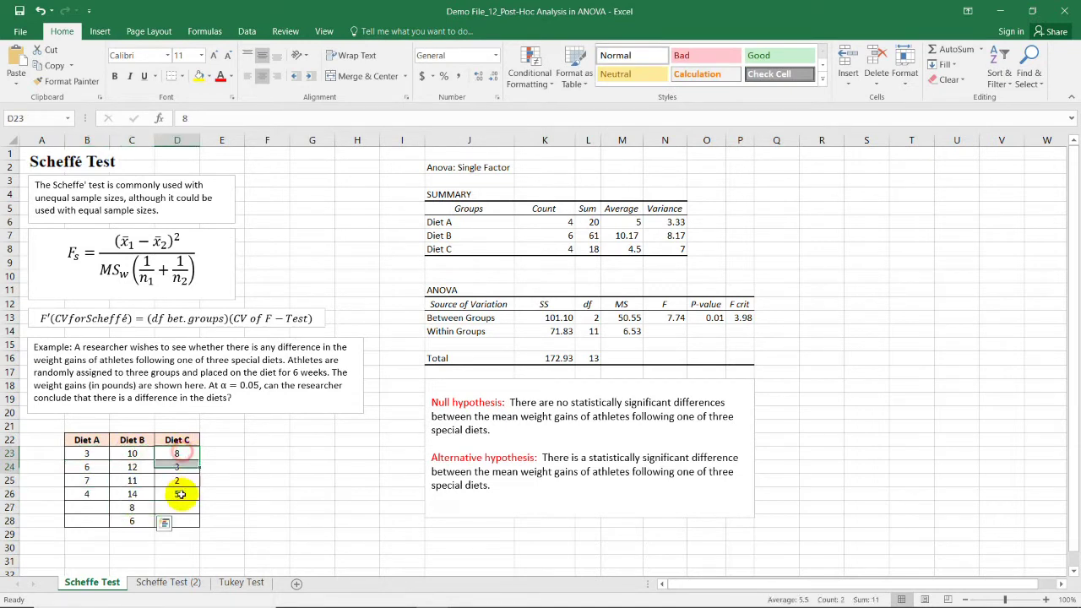
left_click(135, 163)
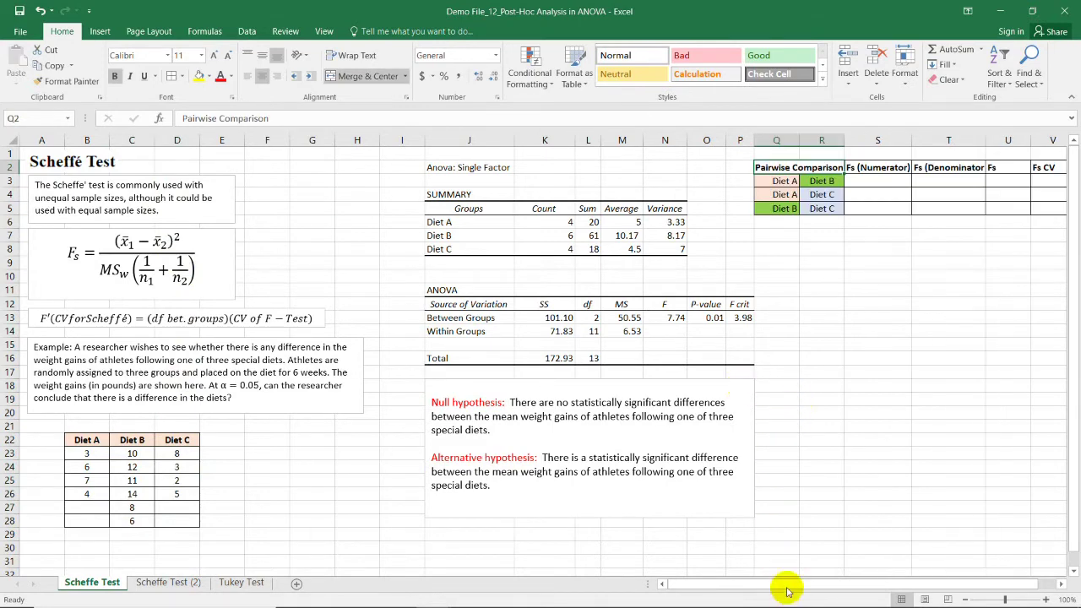
Examine the pairwise comparison table's three diet pairs and its Fs numerator, Fs denominator, Fs and Fs CV columns.
left_click_drag(784, 587, 850, 582)
left_click(777, 238)
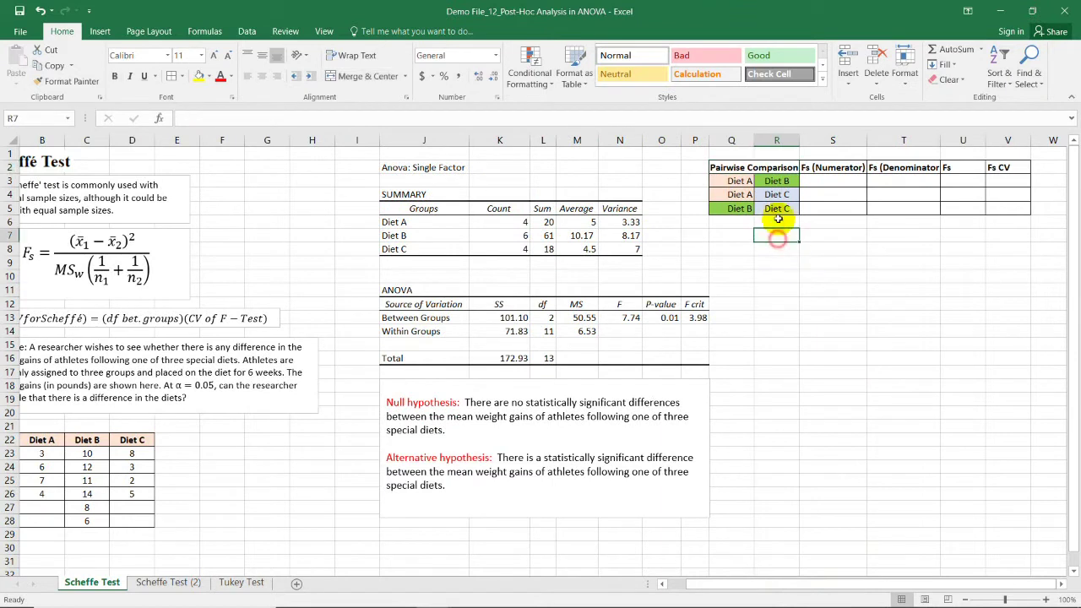
left_click(760, 167)
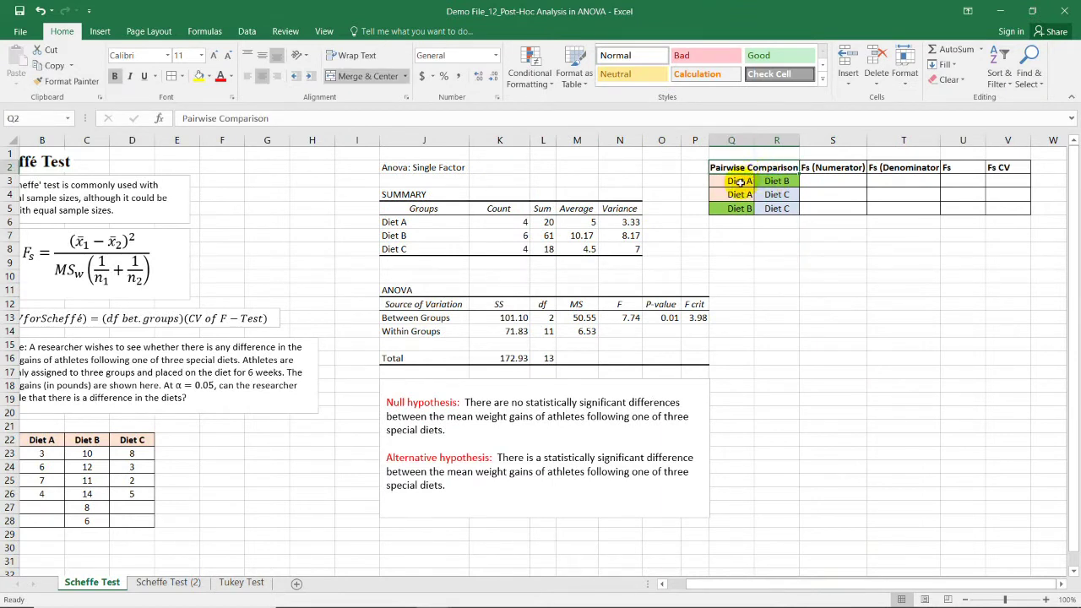
left_click(740, 182)
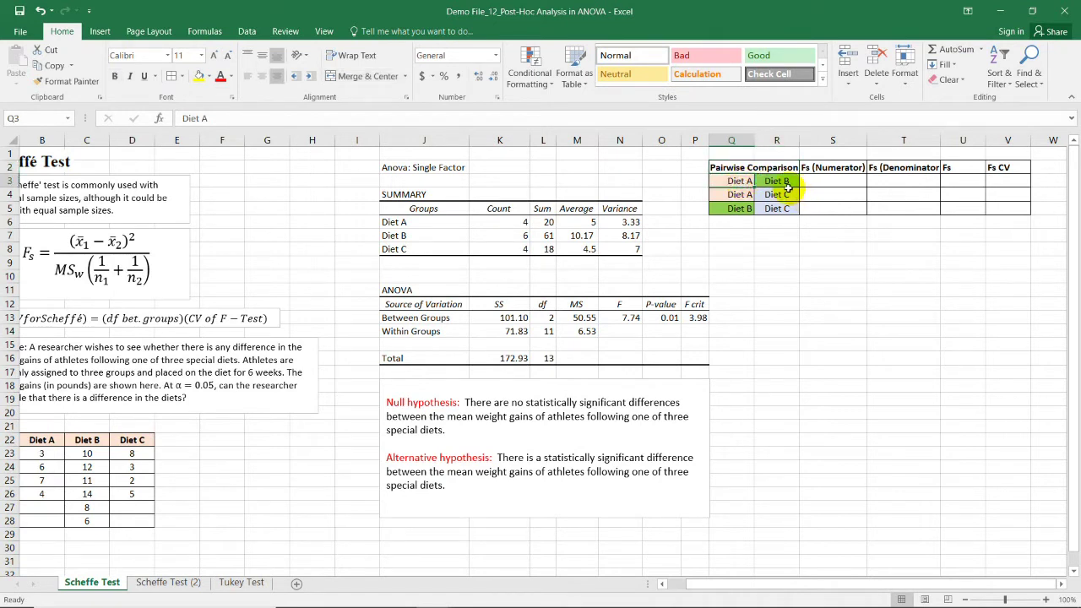
left_click(785, 182)
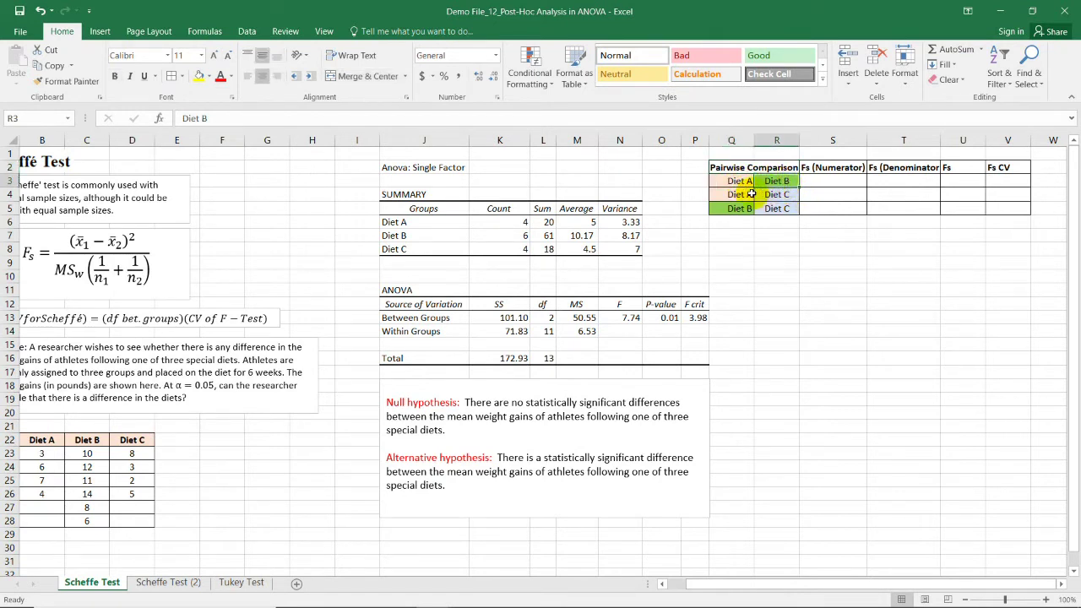
left_click(738, 195)
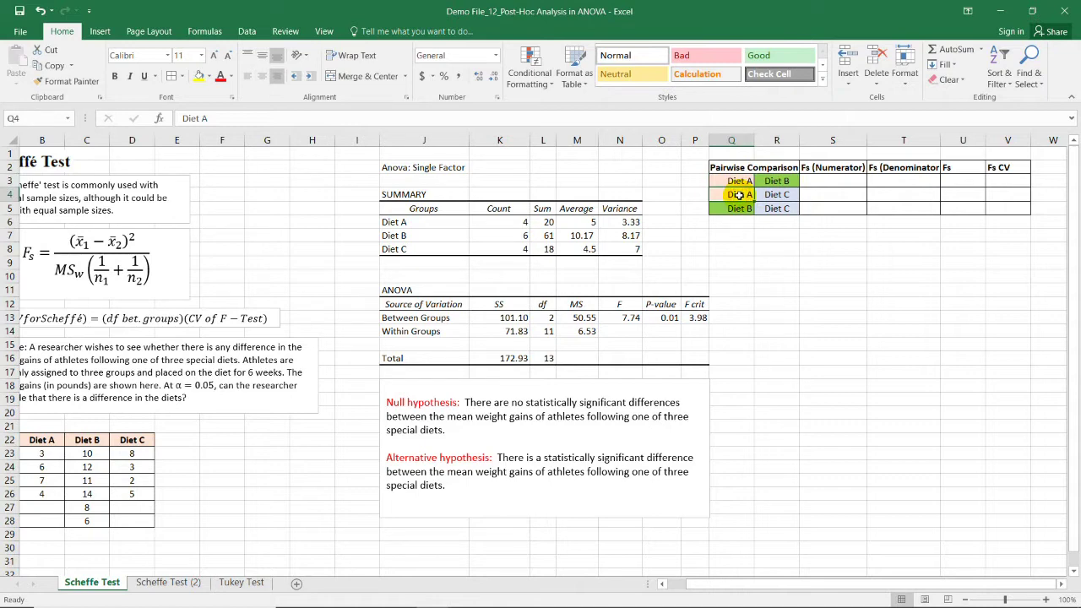
left_click(771, 195)
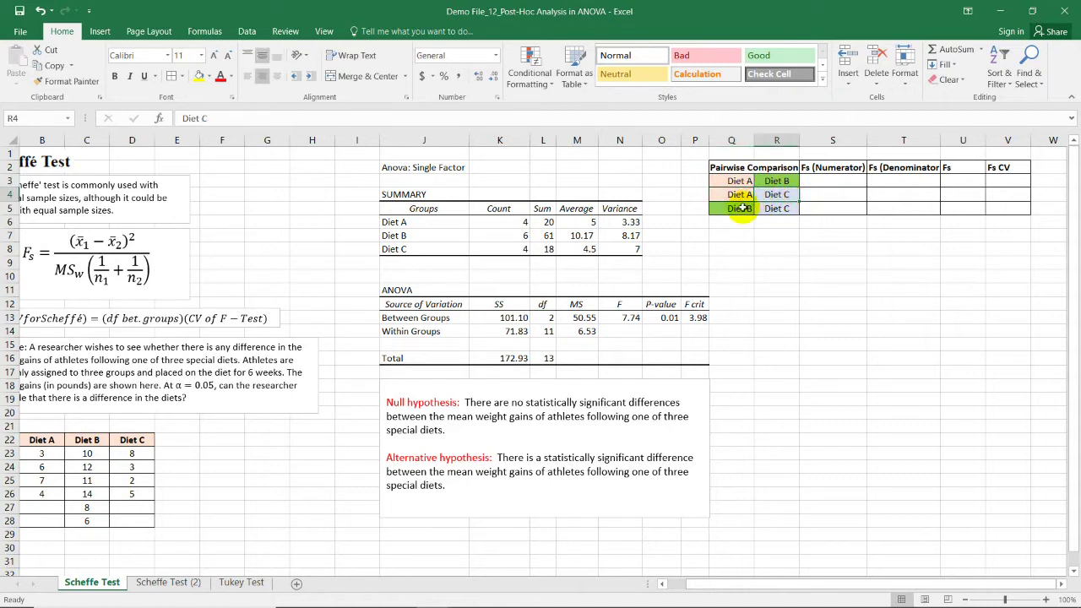
left_click(740, 209)
left_click(775, 209)
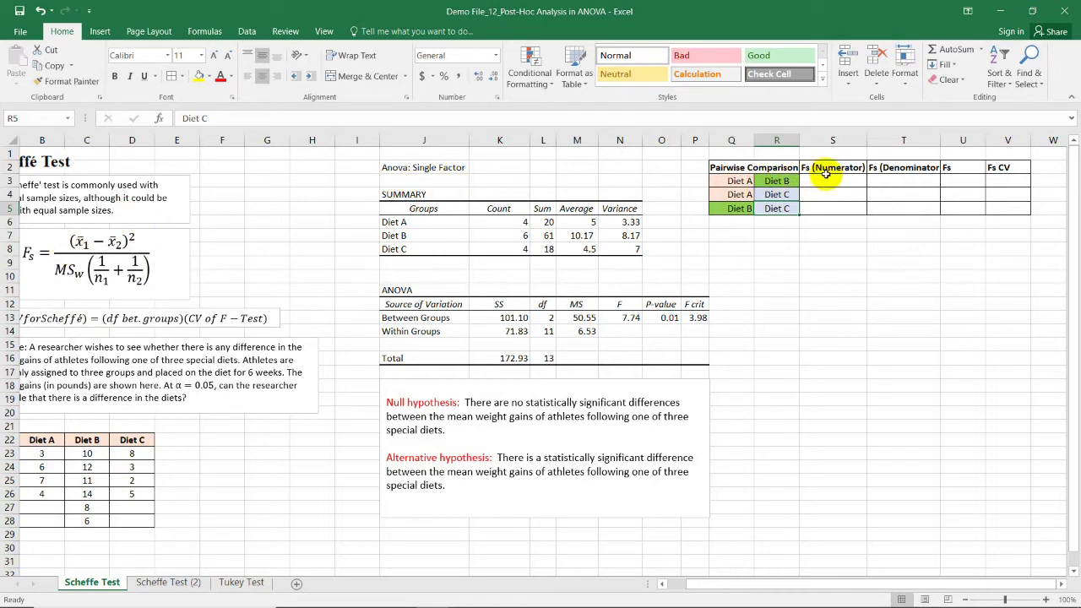
left_click(963, 172)
left_click(823, 166)
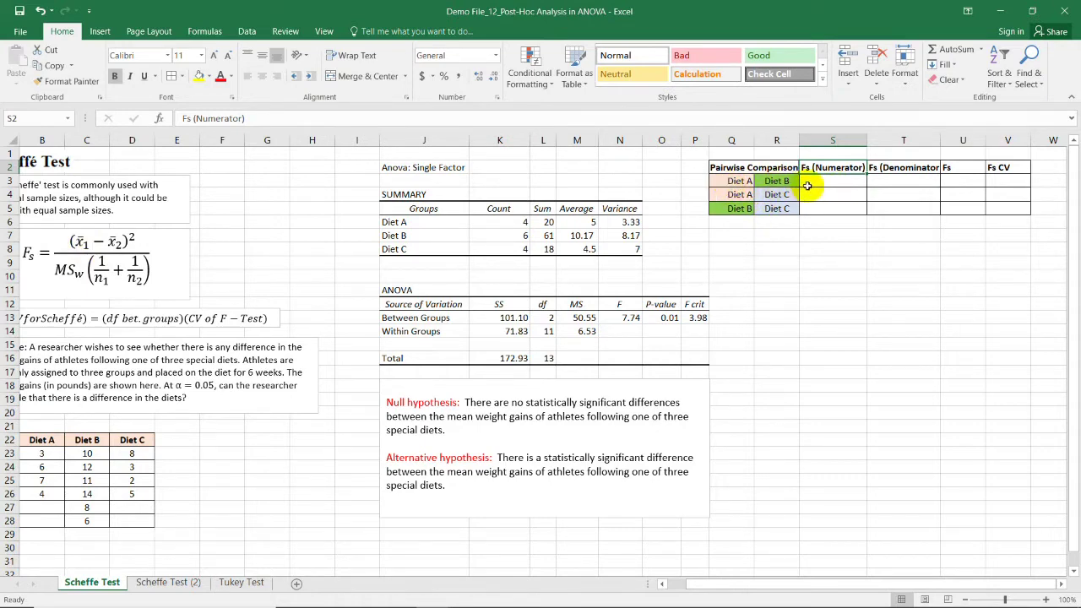
left_click(893, 171)
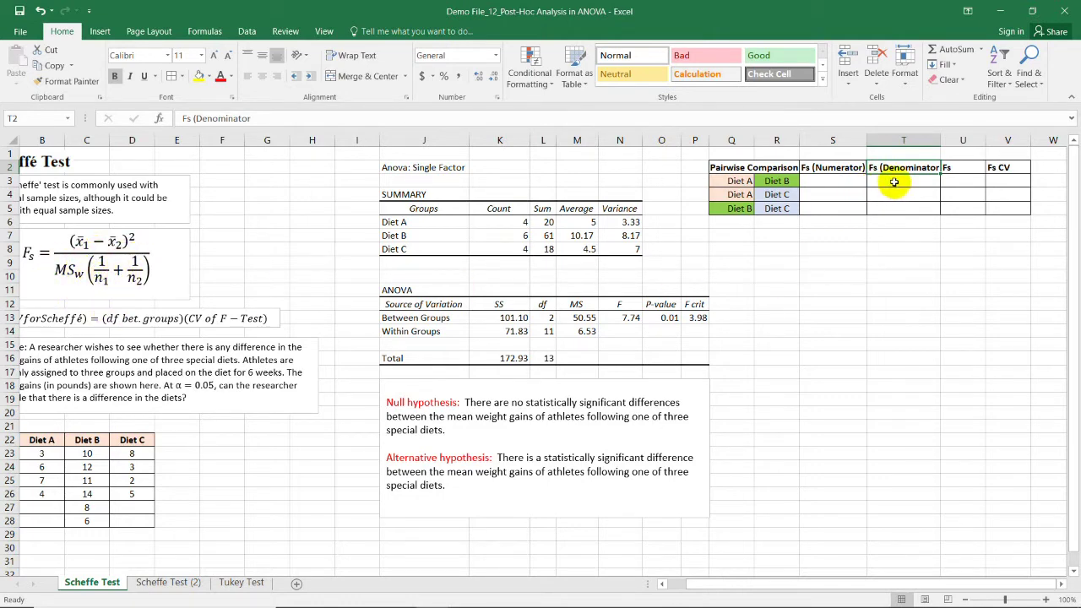
left_click(952, 169)
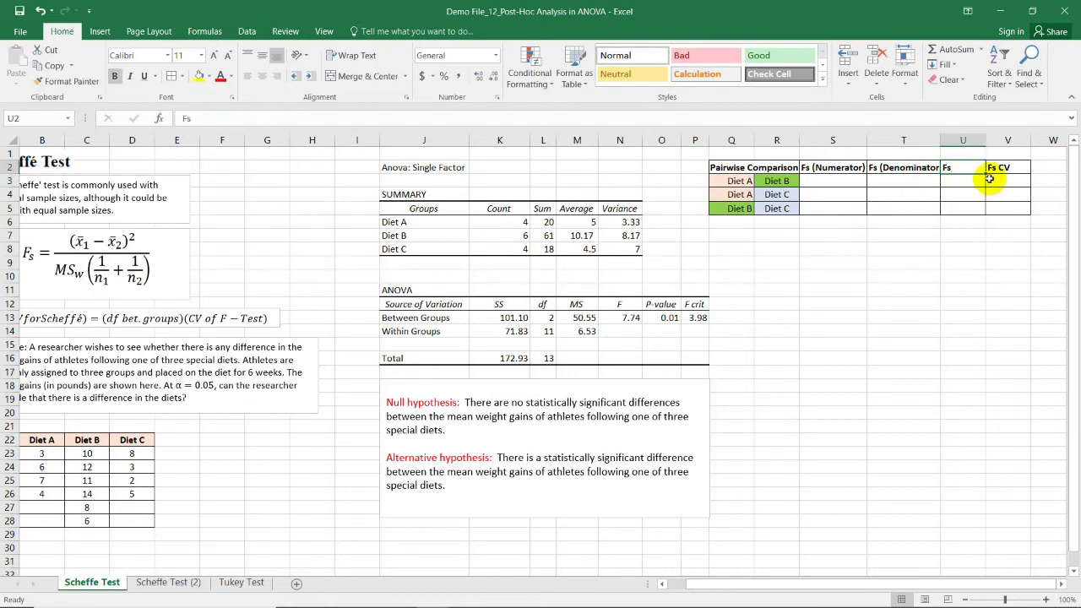
left_click(853, 317)
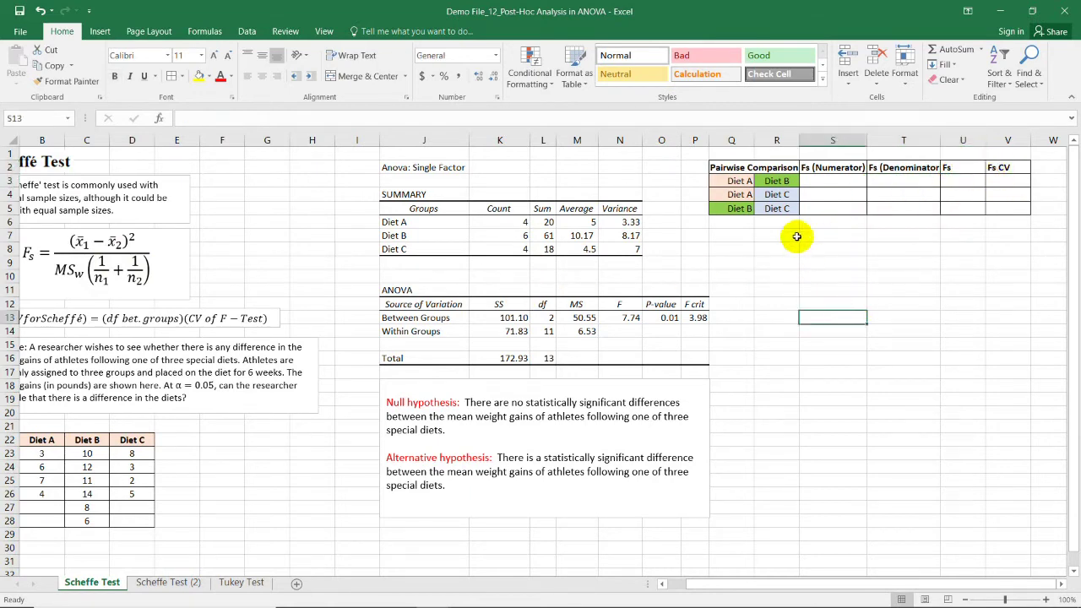
Calculate the Fs numerator for Diet A versus Diet B in S3 with the formula =(M6-M7)^2.
left_click_drag(727, 180, 856, 178)
left_click(743, 181)
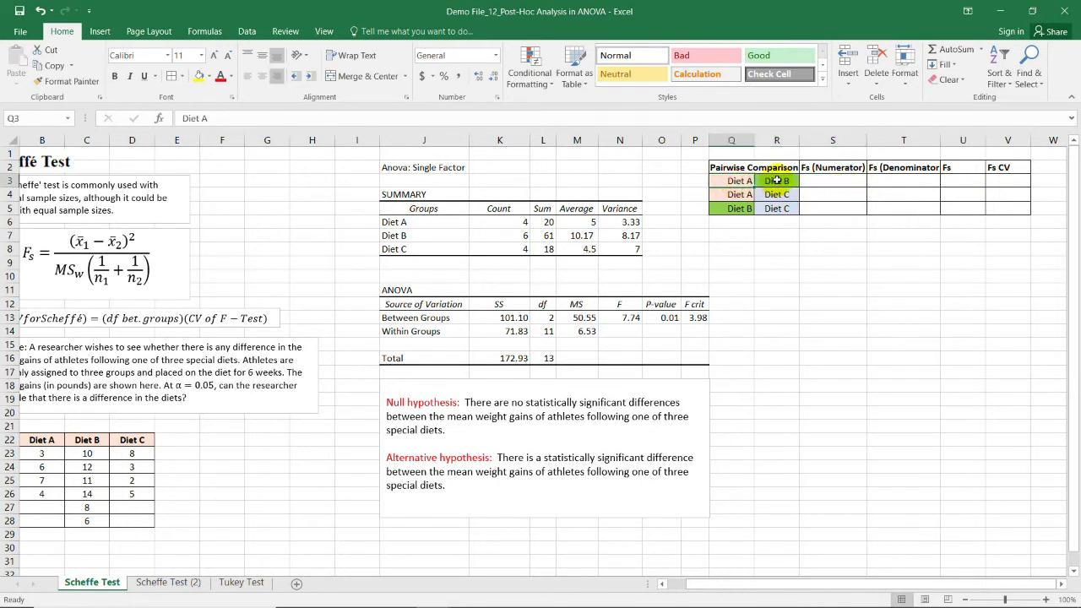
double_click(825, 181)
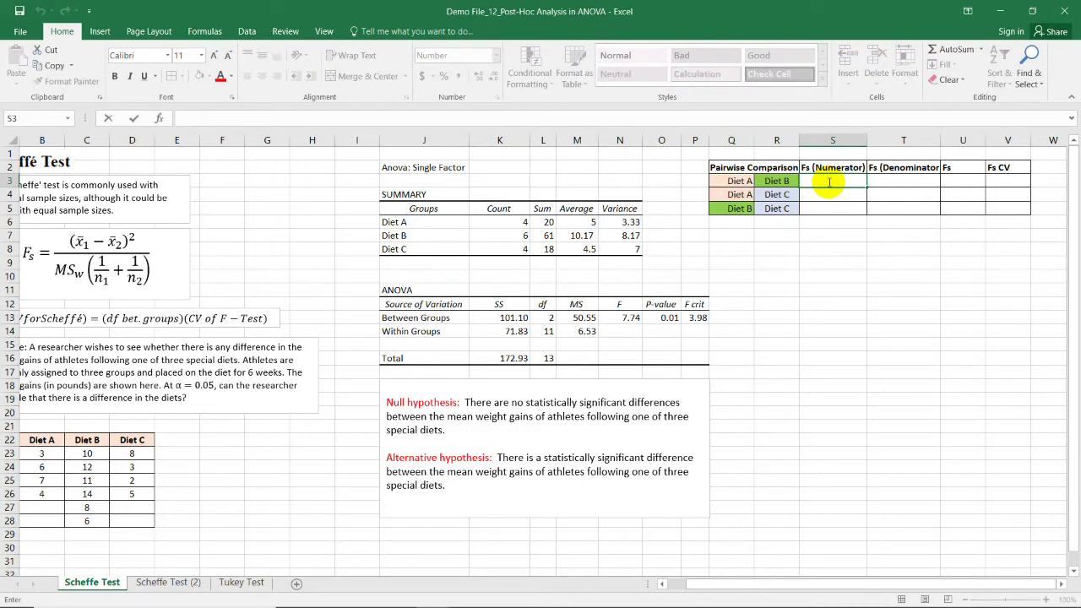
type("=(")
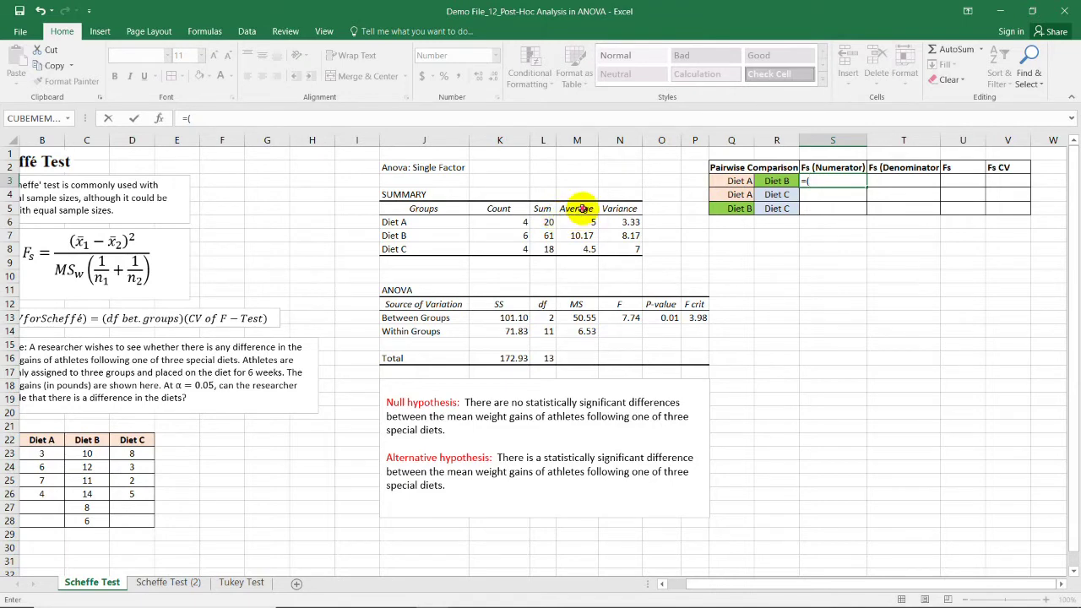
left_click_drag(583, 209, 587, 226)
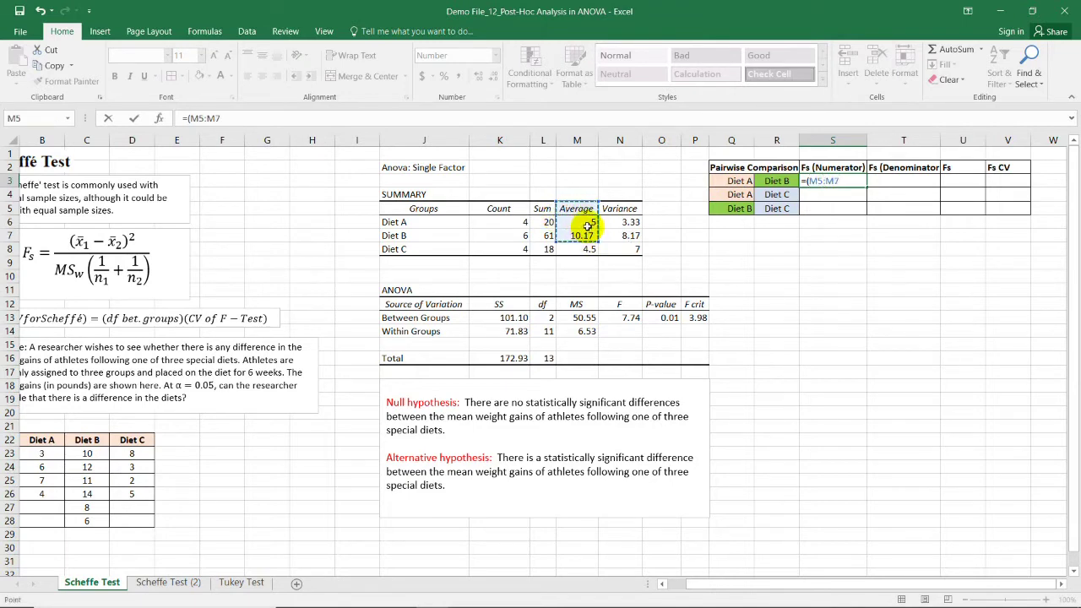
left_click(587, 225)
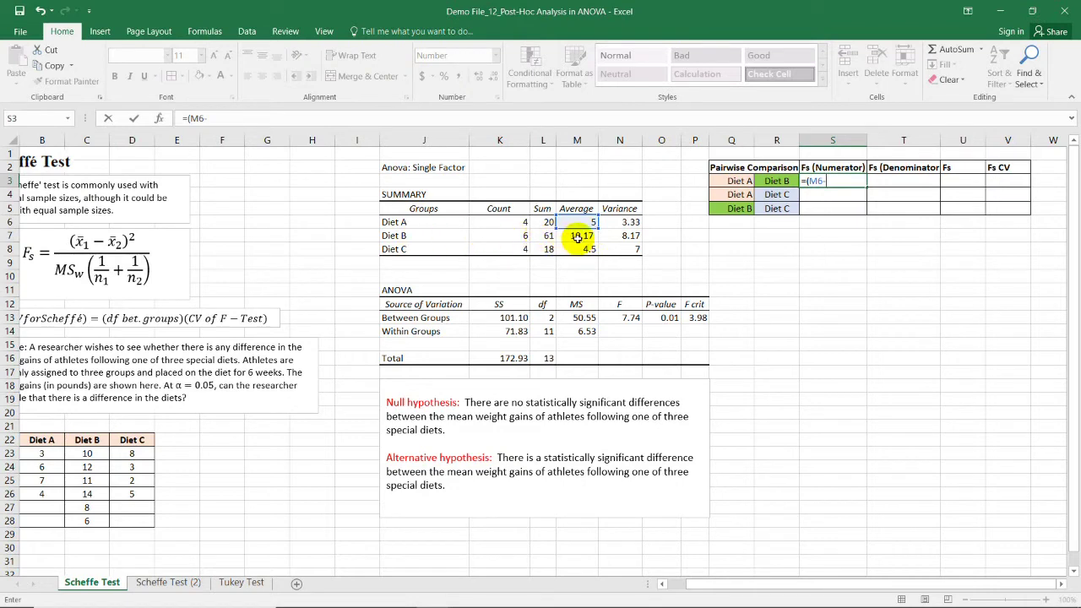
left_click(582, 236)
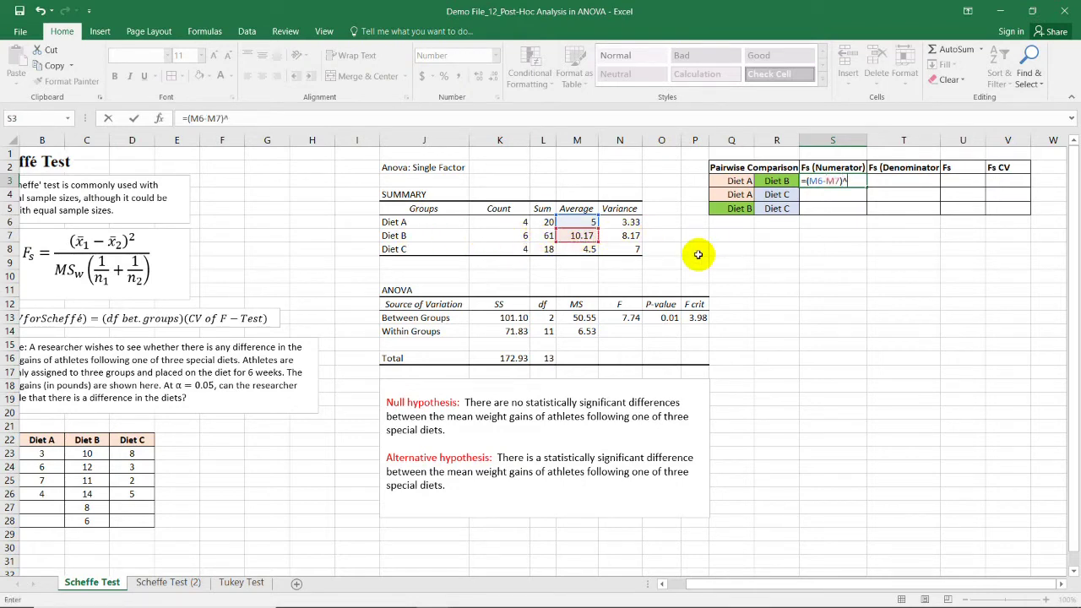
type(")^2")
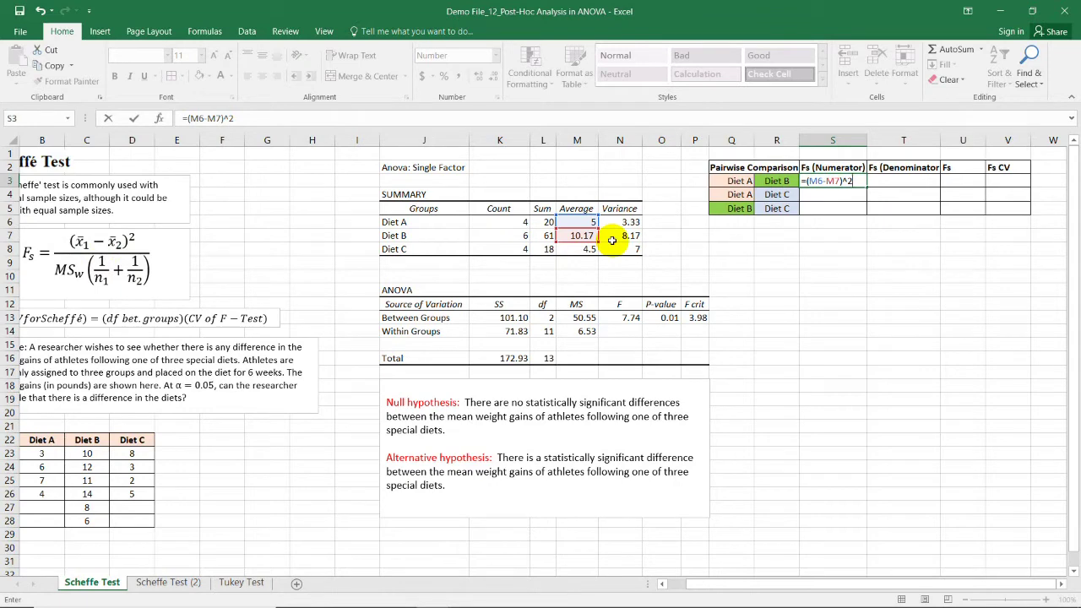
key("Return")
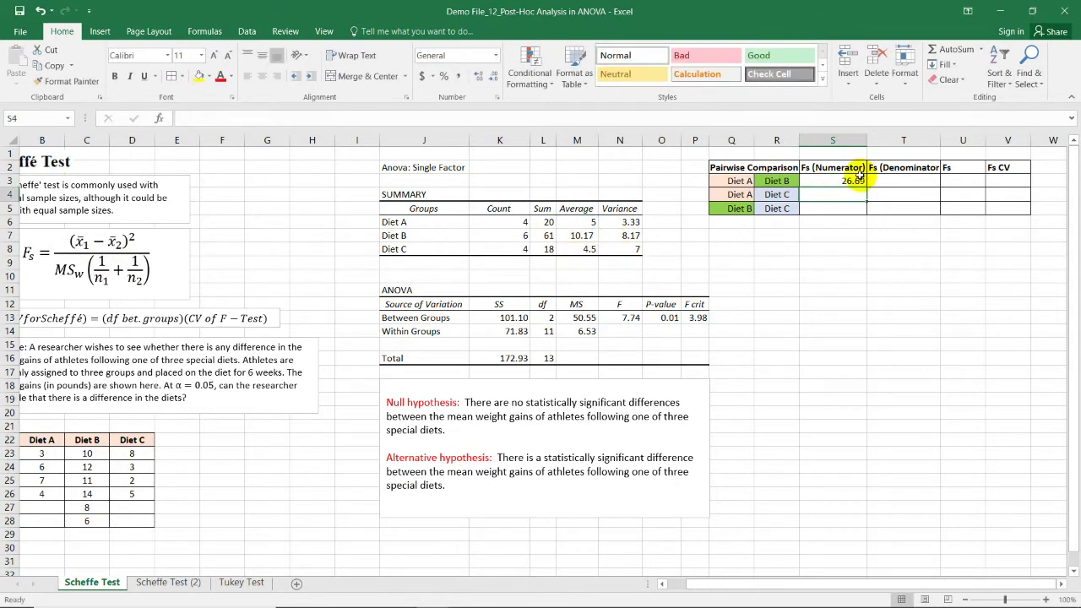
left_click(849, 181)
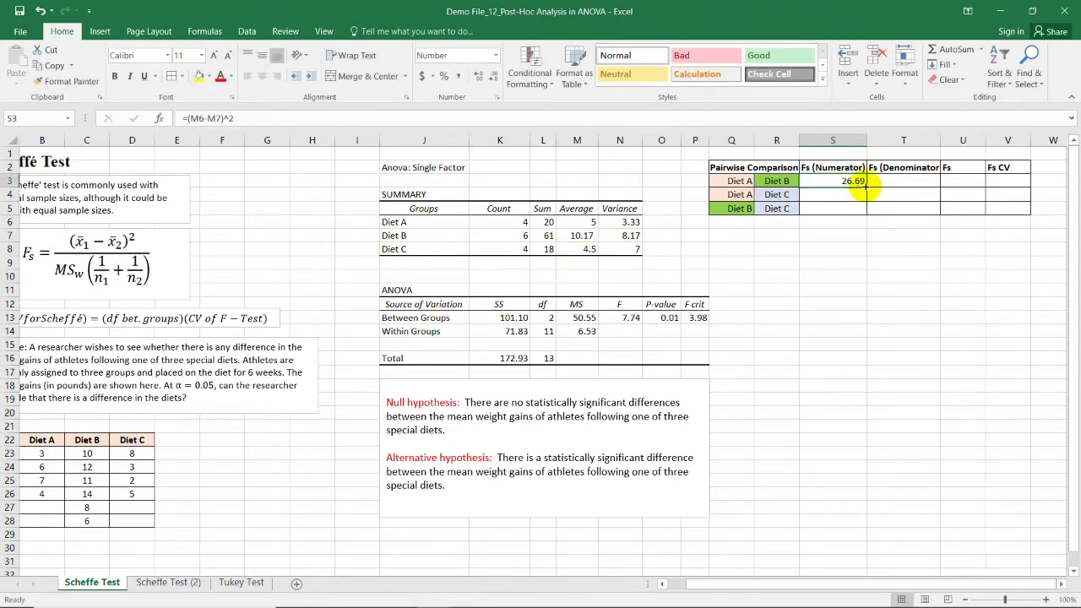
left_click(904, 331)
Calculate the Fs numerator for Diet A versus Diet C in S4 with the formula =(M6-M8)^2.
left_click(846, 196)
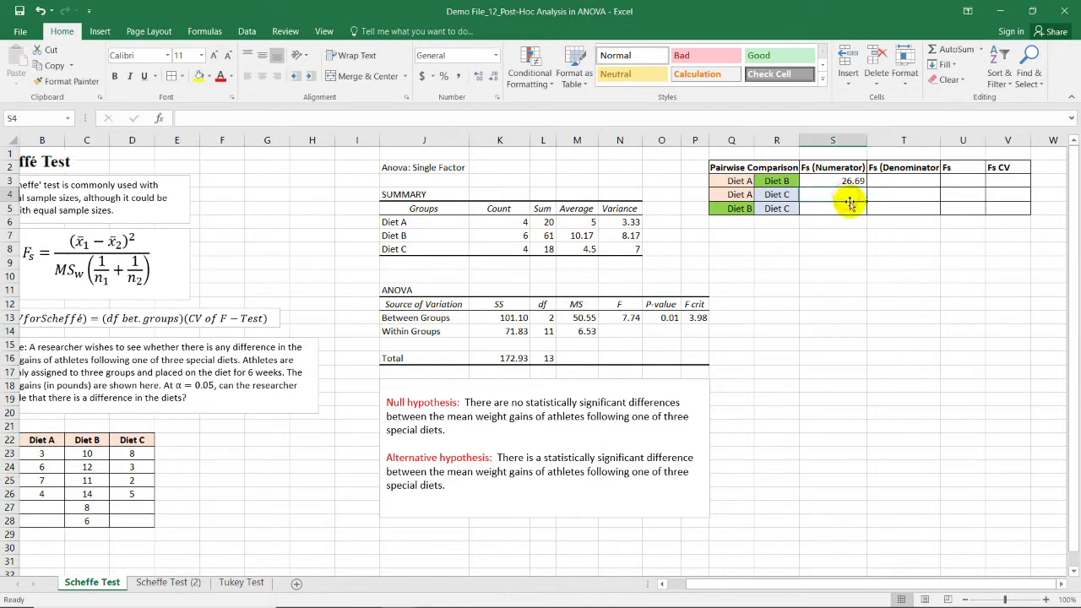
type("=")
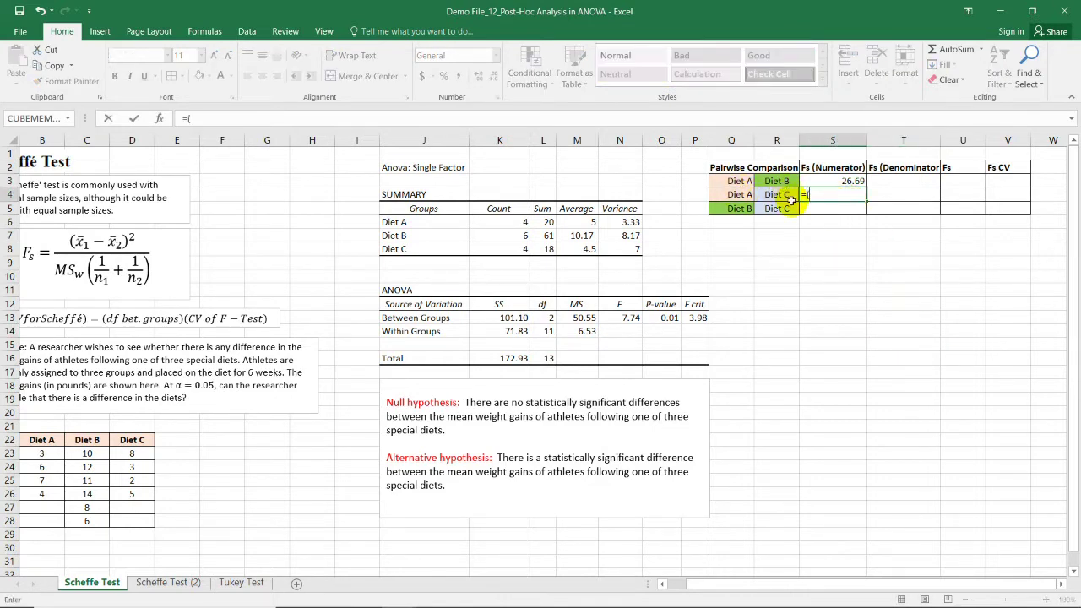
type("(")
left_click(586, 222)
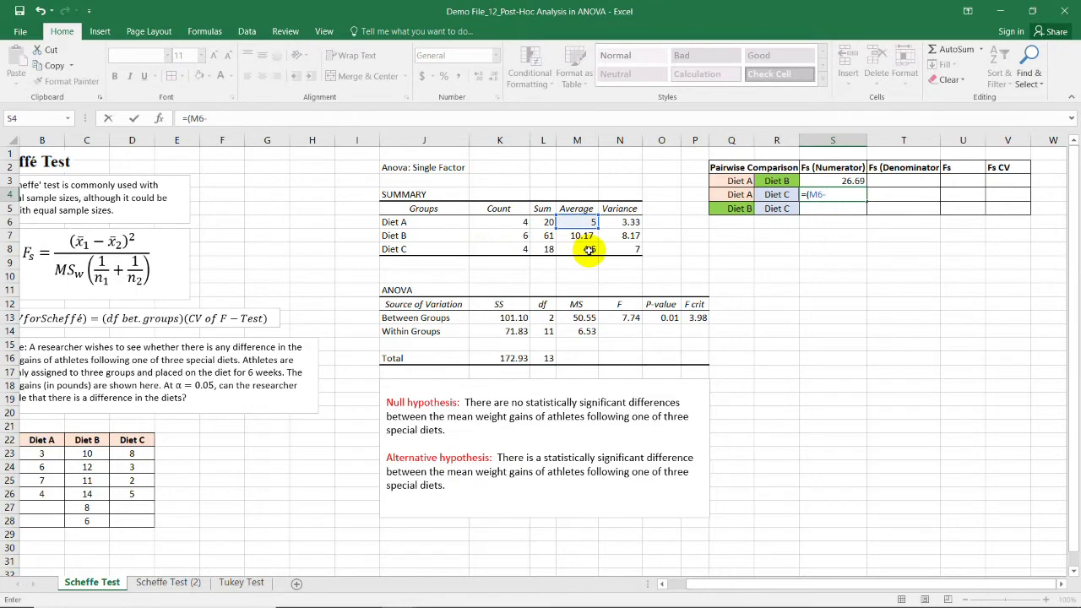
left_click(588, 250)
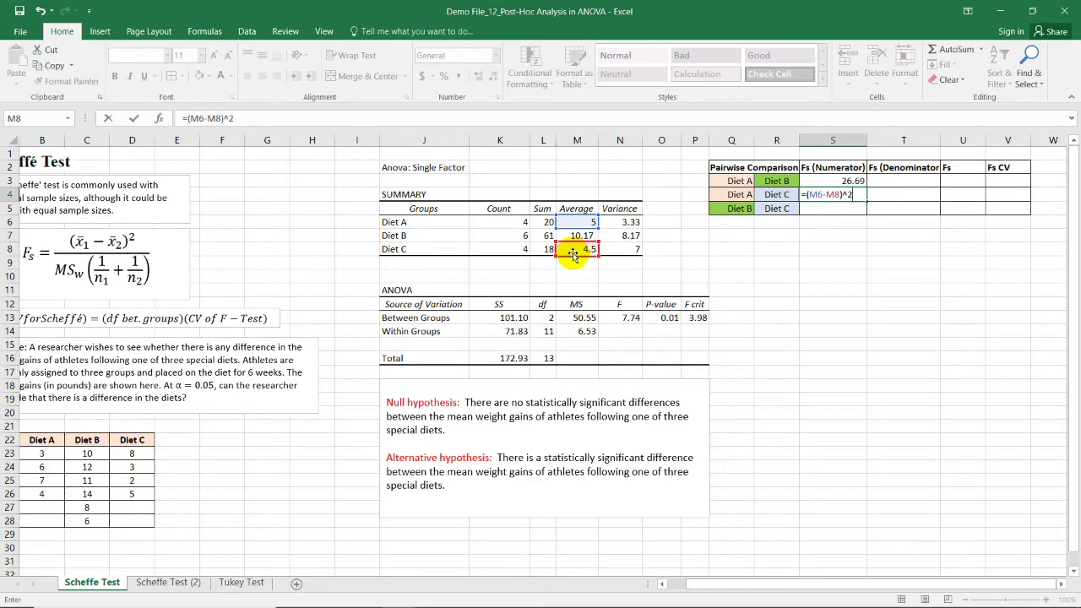
type(")^2")
key("Return")
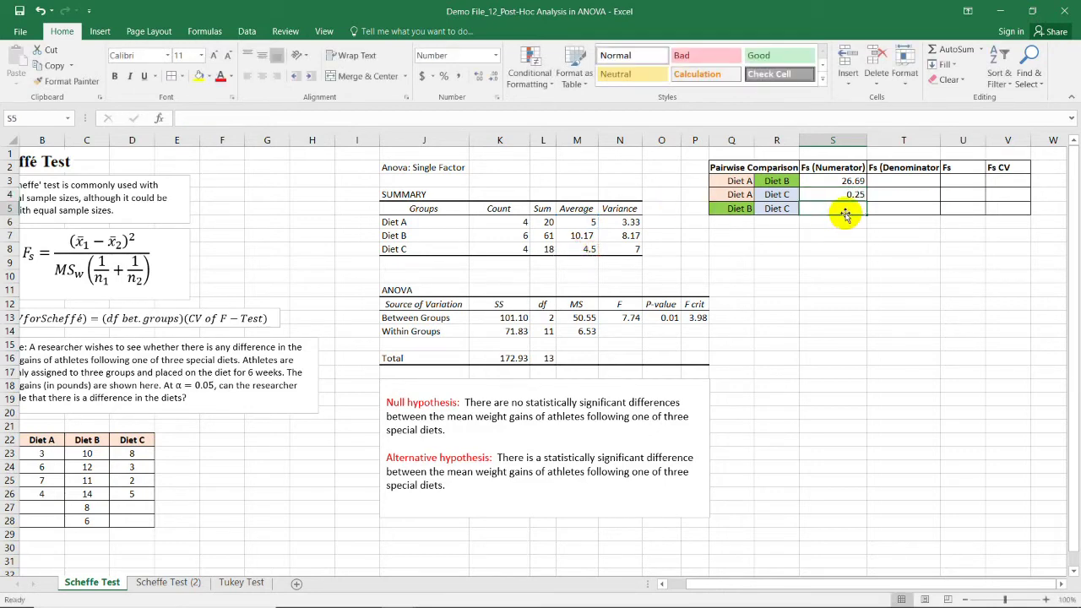
Calculate the Fs numerator for Diet B versus Diet C in S5 with the formula =(M7-M8)^2.
type("=")
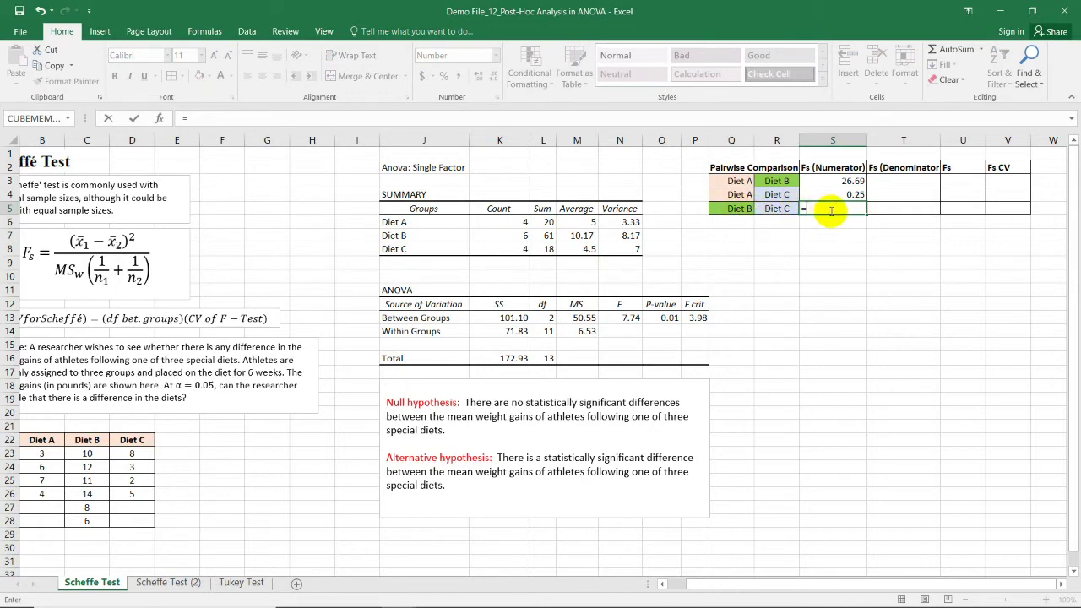
type("(")
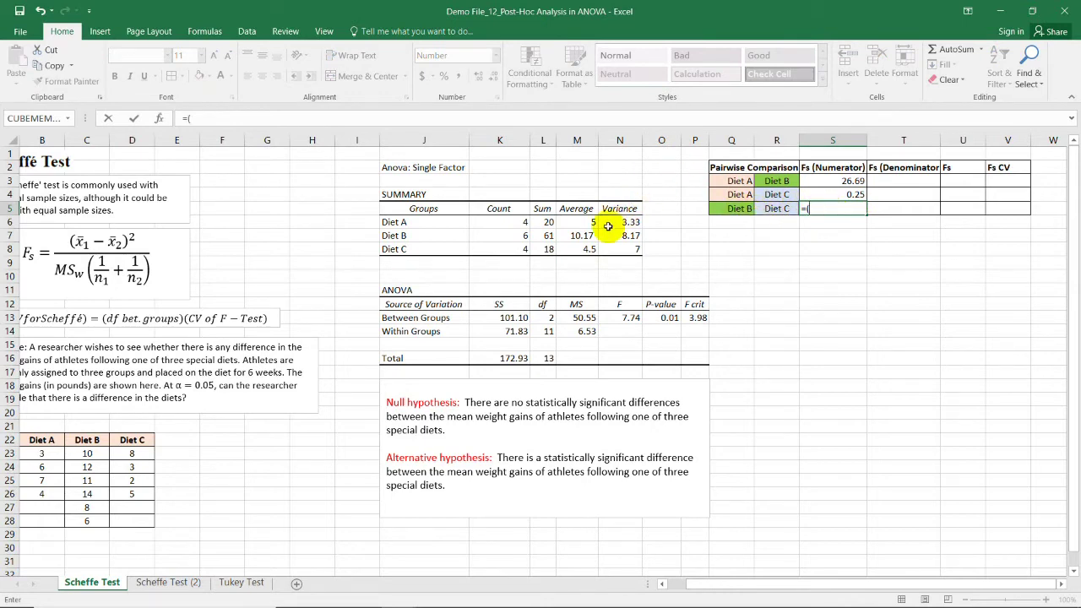
left_click(583, 238)
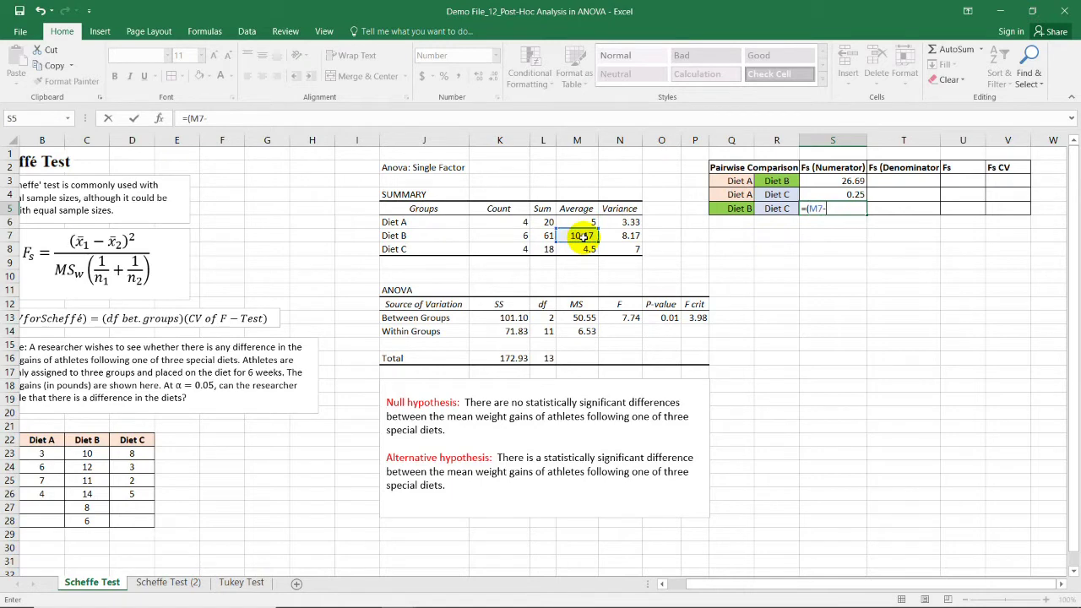
left_click(590, 252)
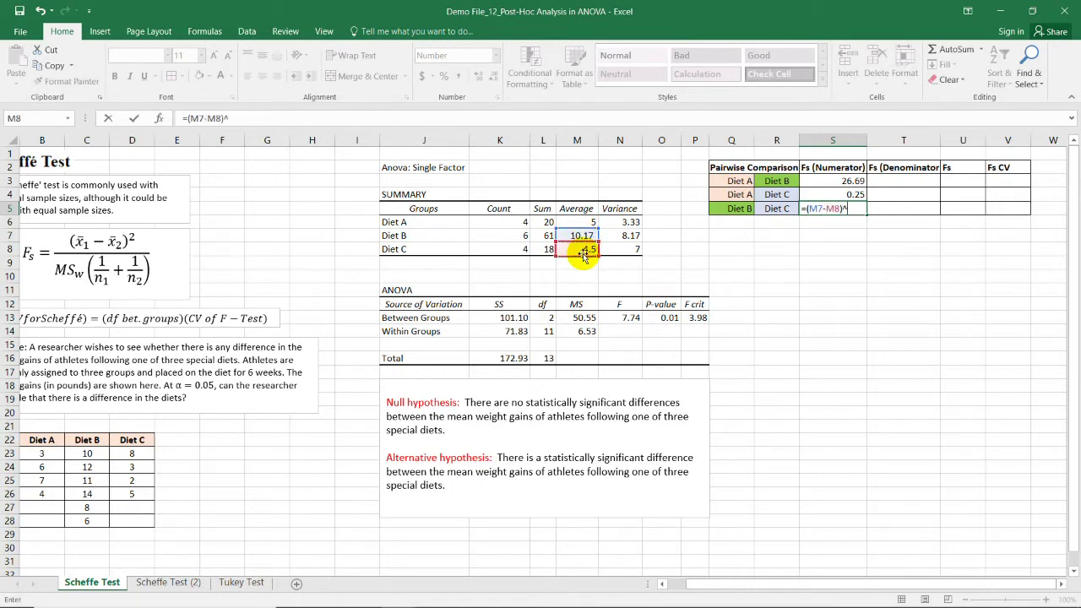
key("Return")
left_click(963, 263)
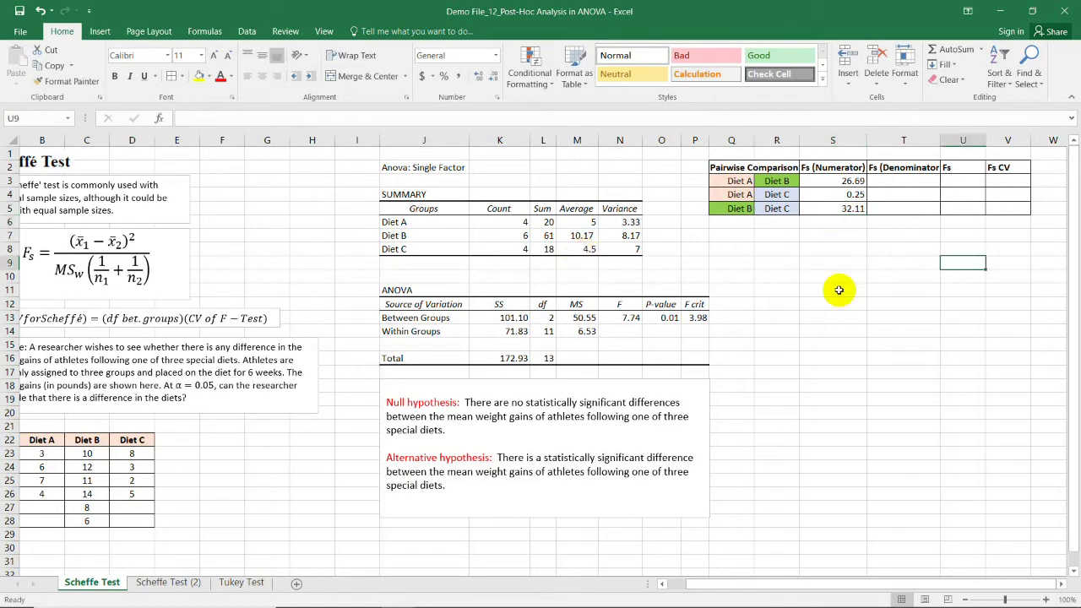
Calculate the Fs denominator for Diet A versus Diet B in T3 with the formula =M14*(1/K6+1/K7).
left_click(898, 181)
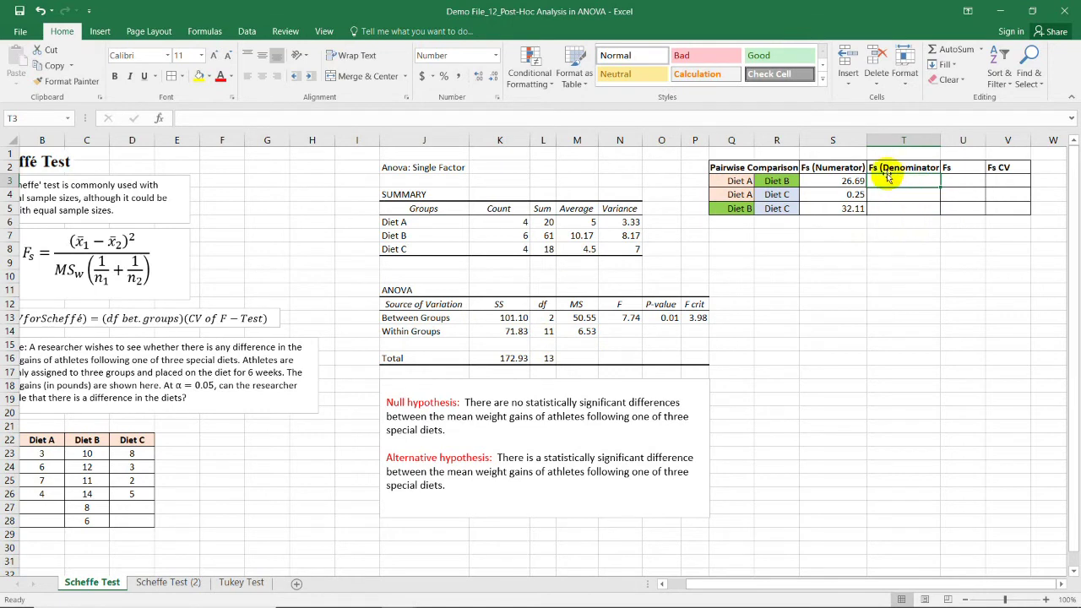
type("=")
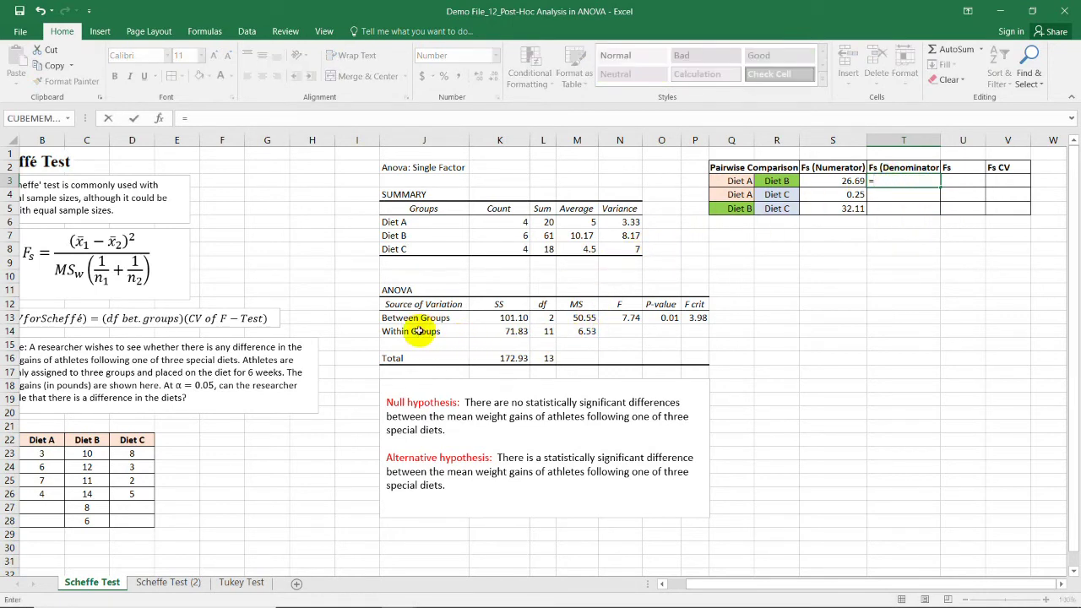
left_click(594, 332)
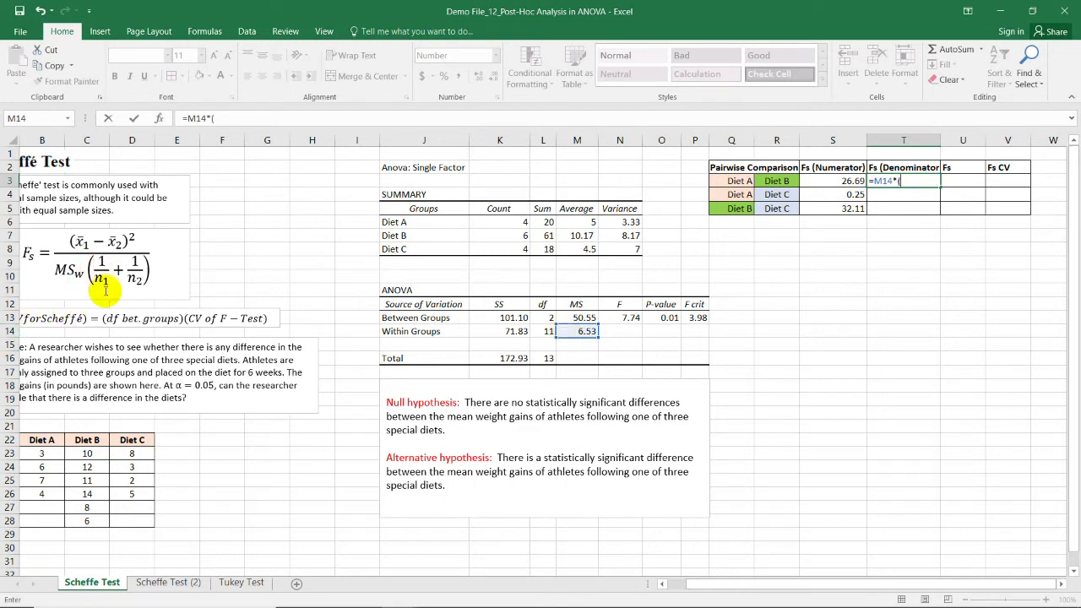
type("*(1")
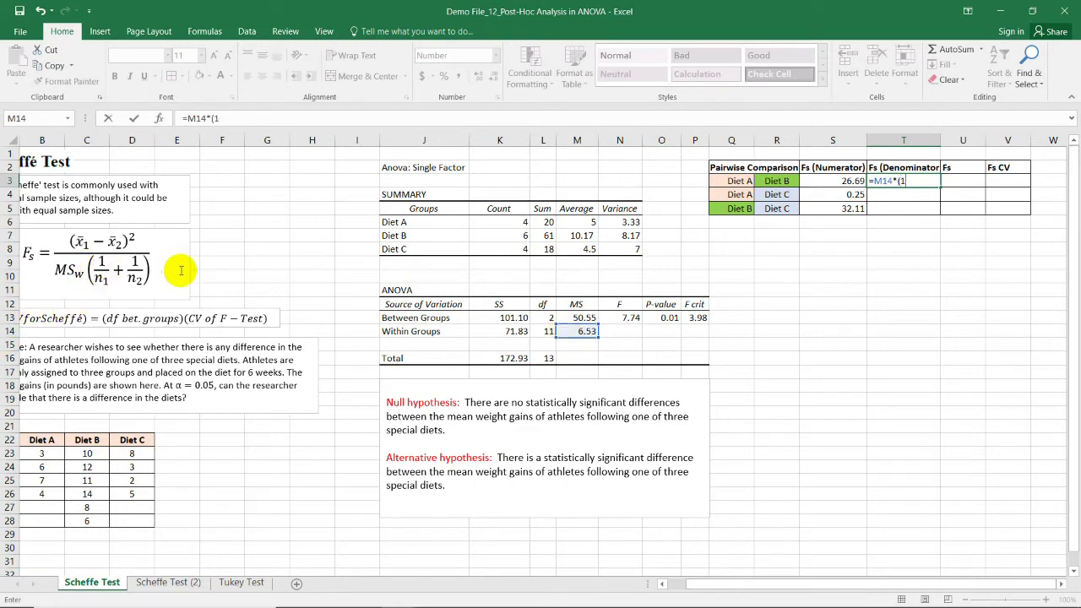
type("/")
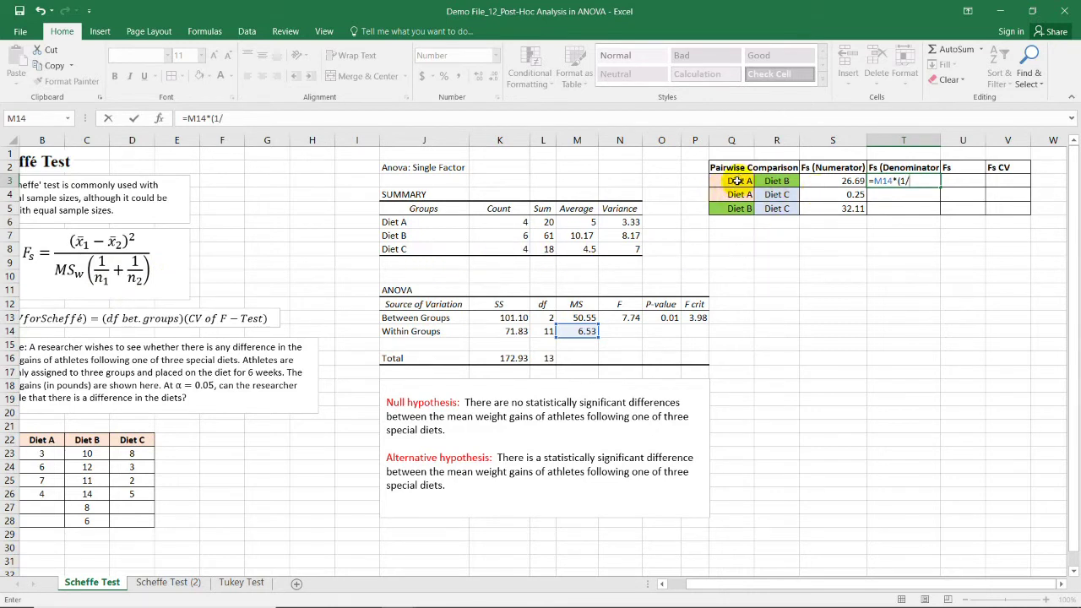
left_click(513, 222)
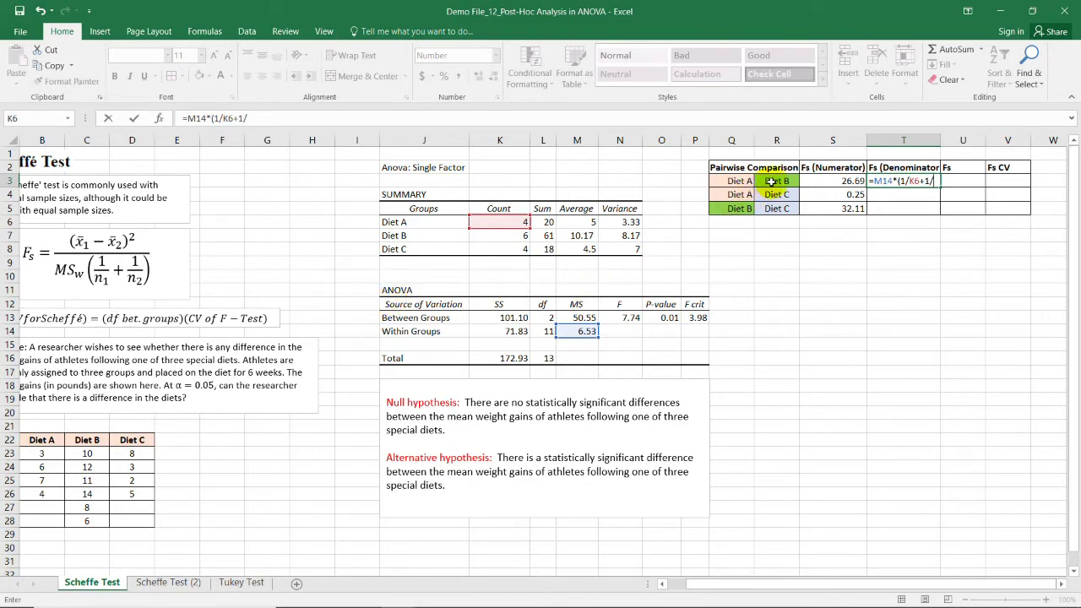
left_click(522, 236)
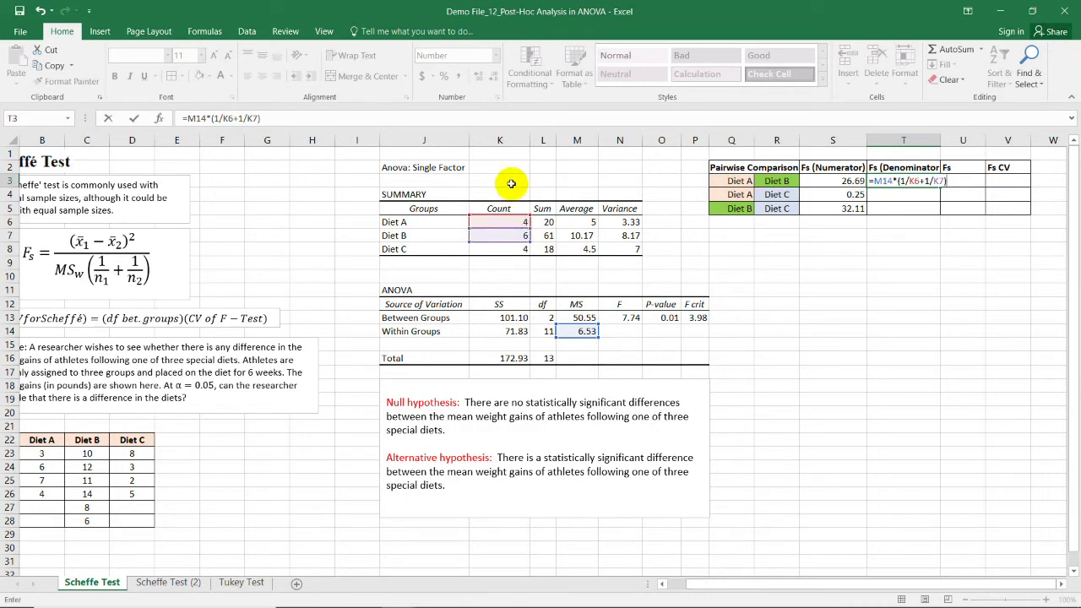
type(")")
key("Return")
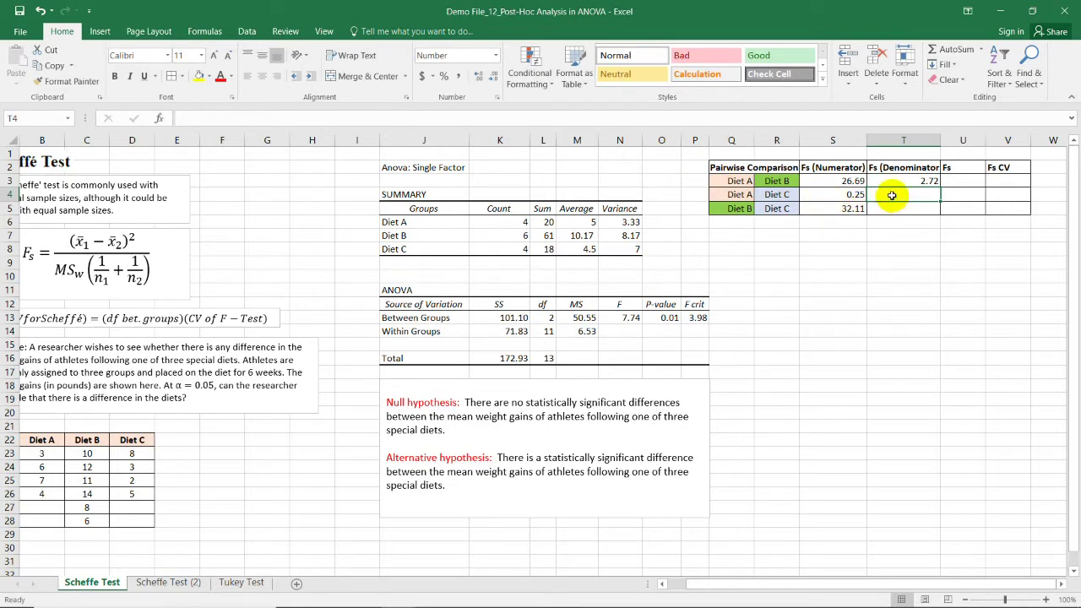
Calculate the Fs denominator for Diet A versus Diet C in T4 with the formula =M14*(1/K6+1/K8).
type("=")
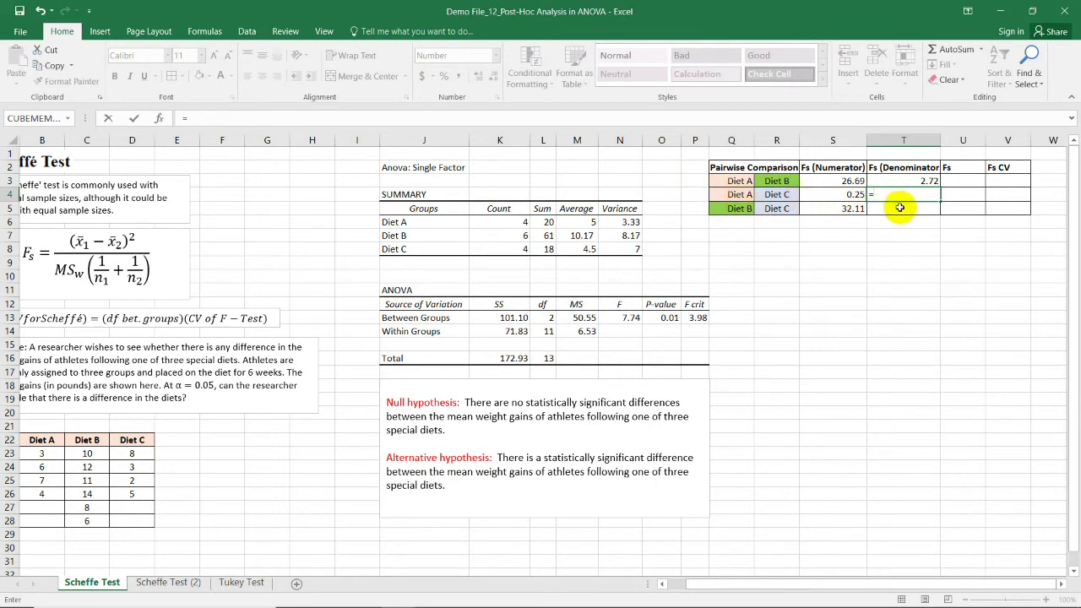
left_click(588, 331)
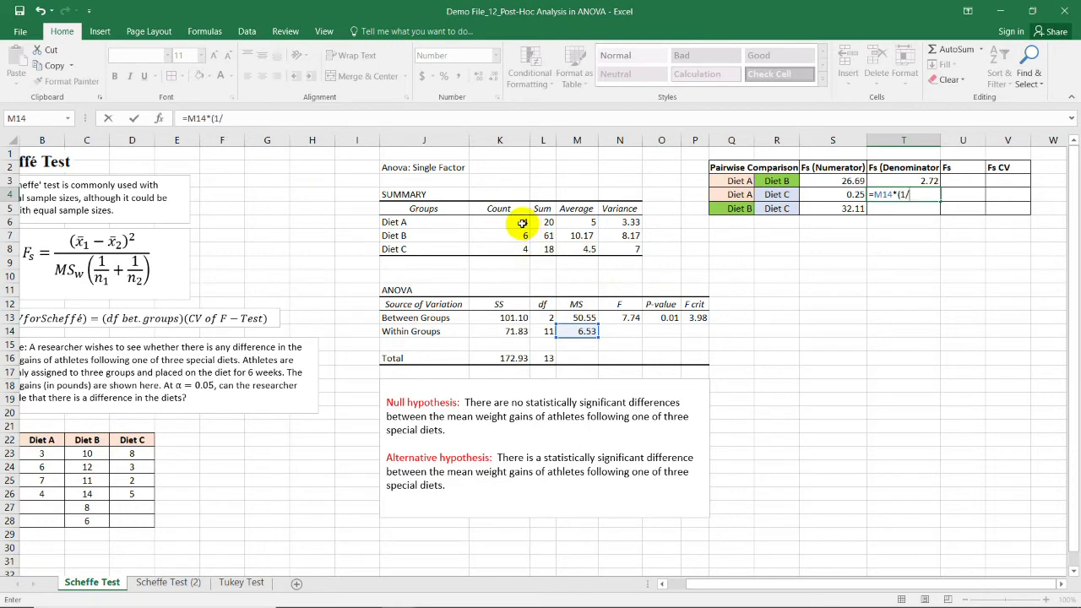
left_click(521, 222)
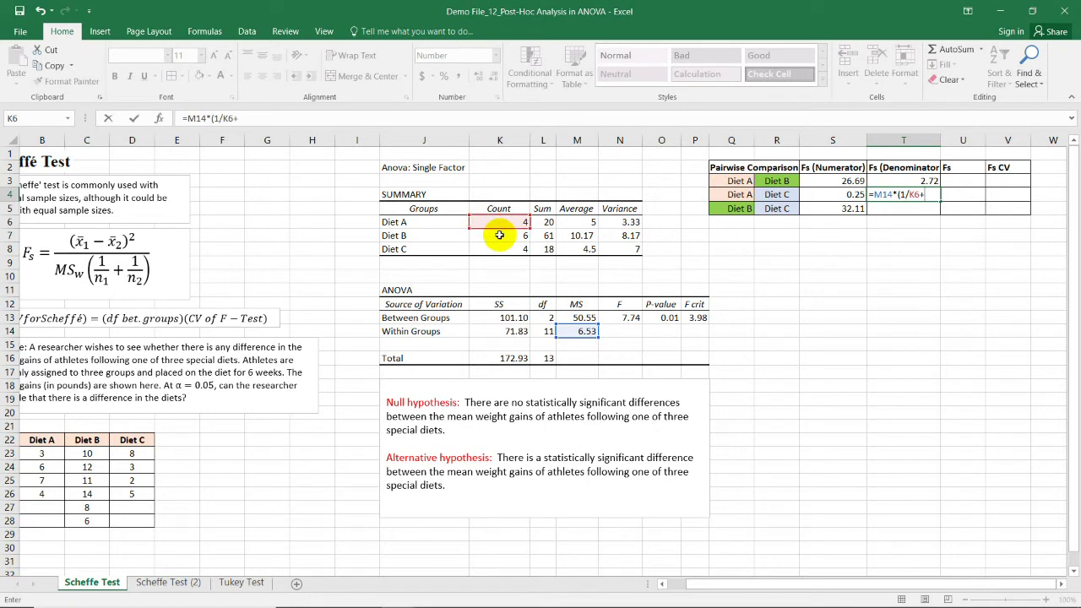
left_click(507, 249)
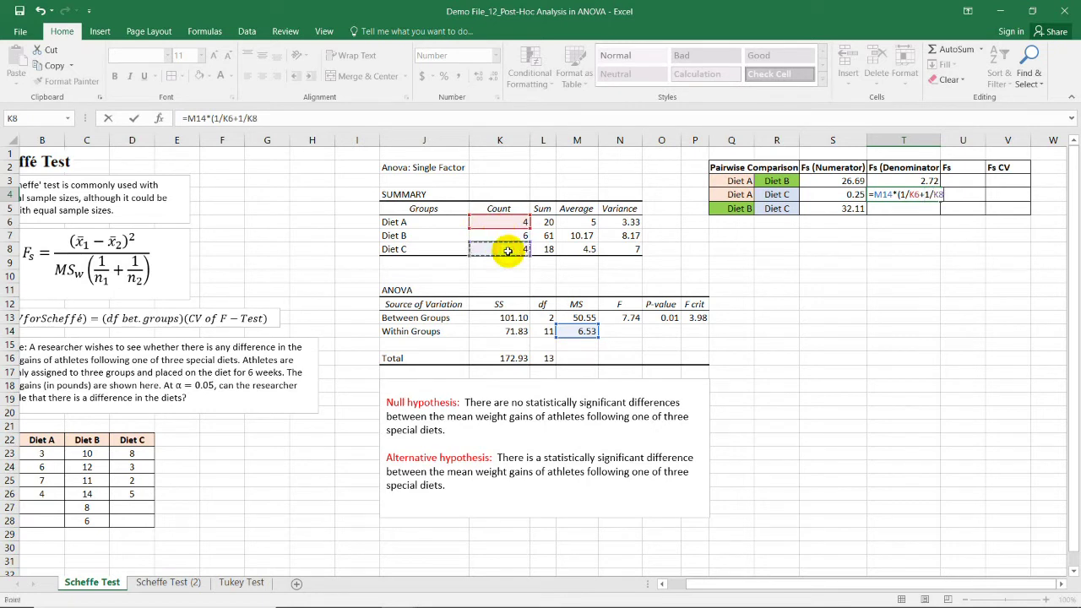
type(")")
key("Return")
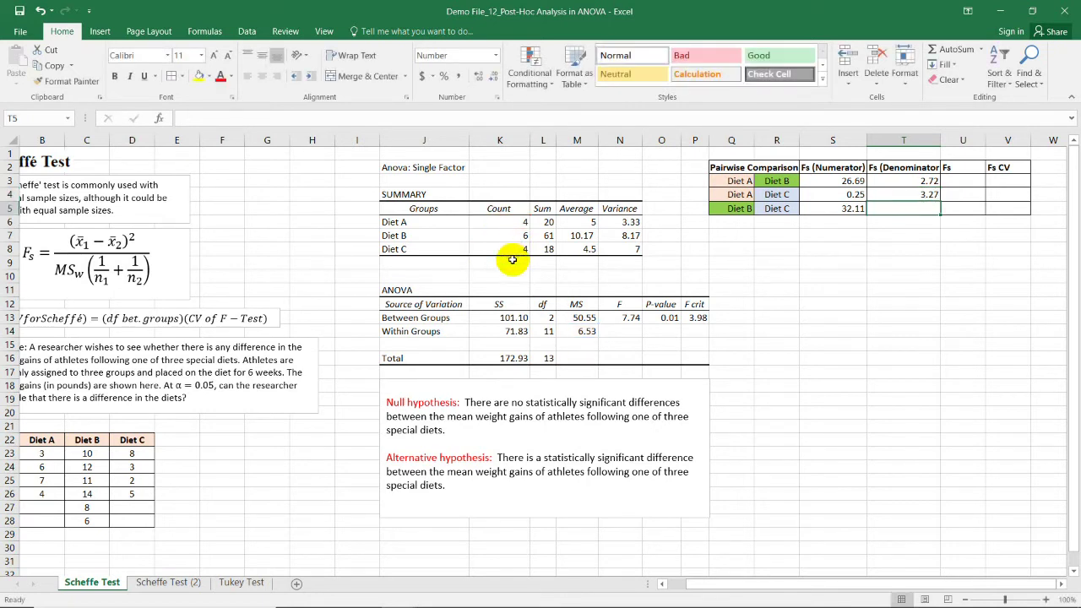
Calculate the Fs denominator for Diet B versus Diet C in T5 with the formula =M14*(1/6+1/4).
left_click(923, 196)
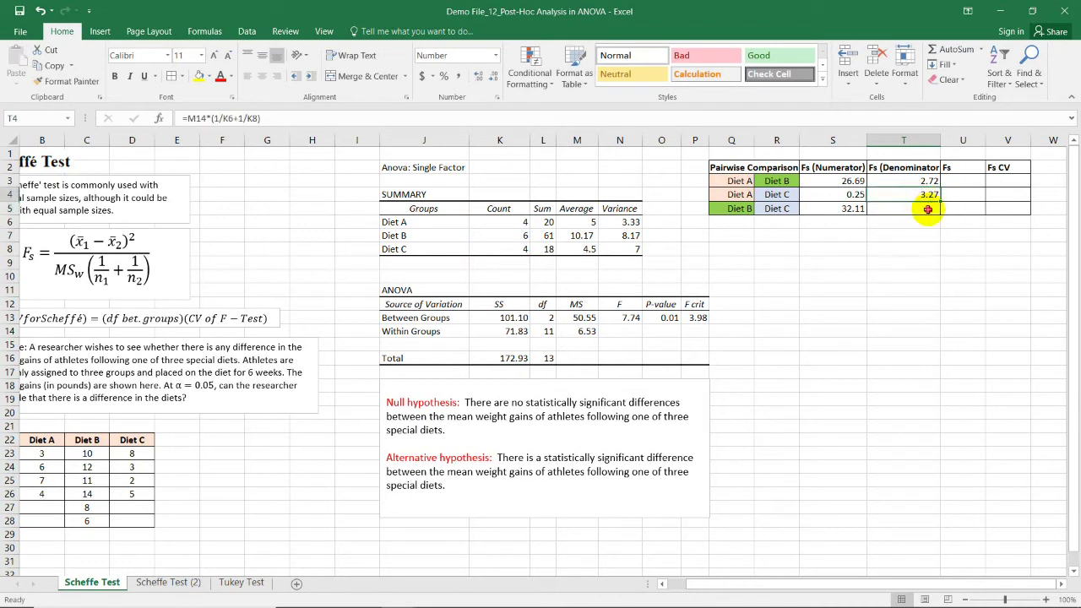
left_click(924, 209)
type("=")
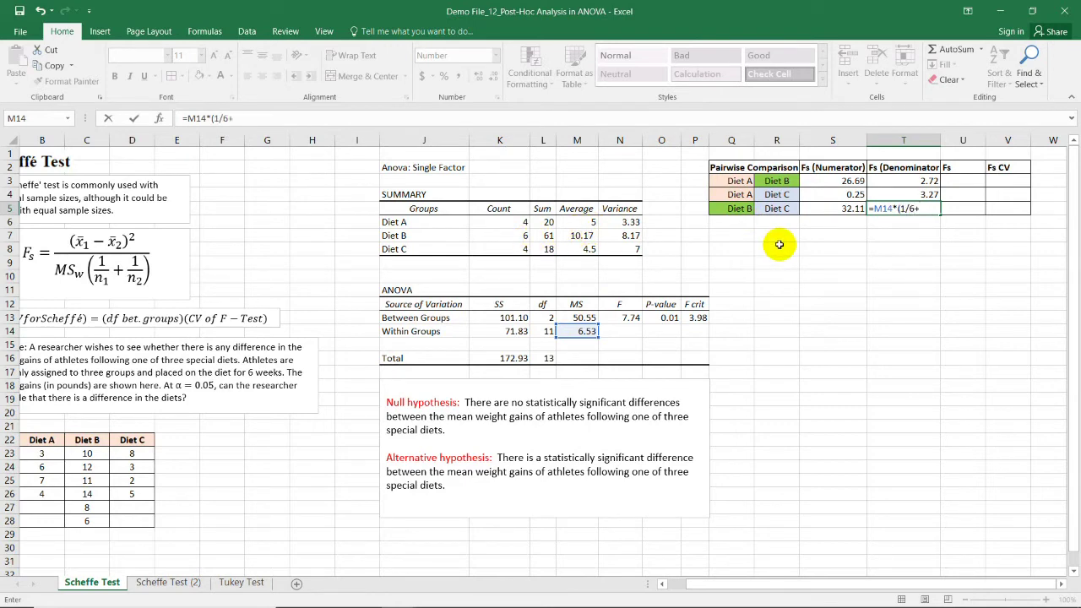
type("4")
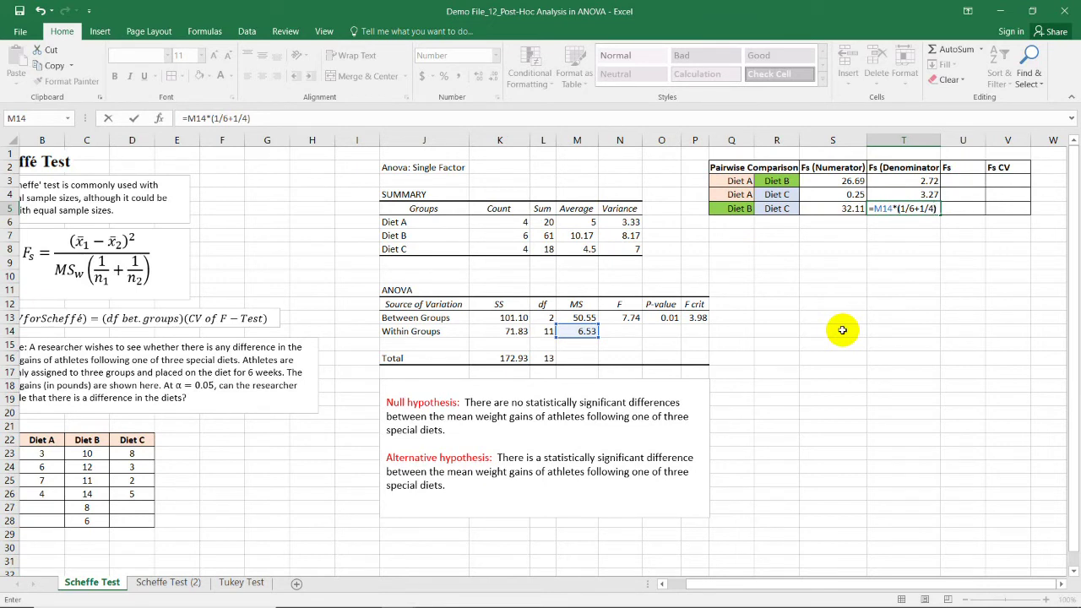
type(")")
key("Return")
left_click(893, 252)
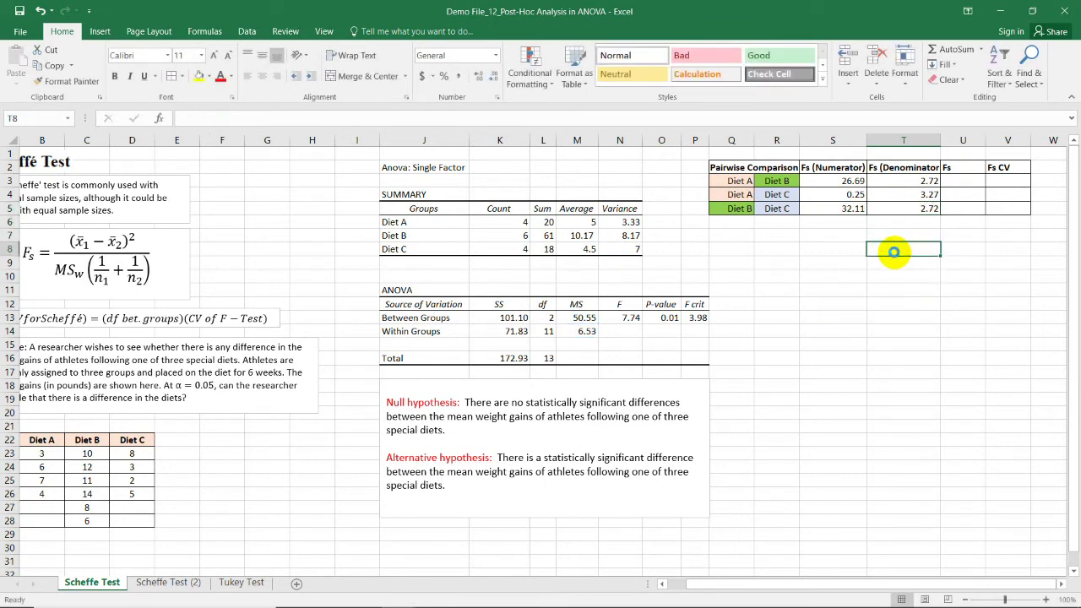
Calculate Fs for Diet A versus Diet B in U3 by dividing the numerator by the denominator with =S3/T3.
left_click(963, 181)
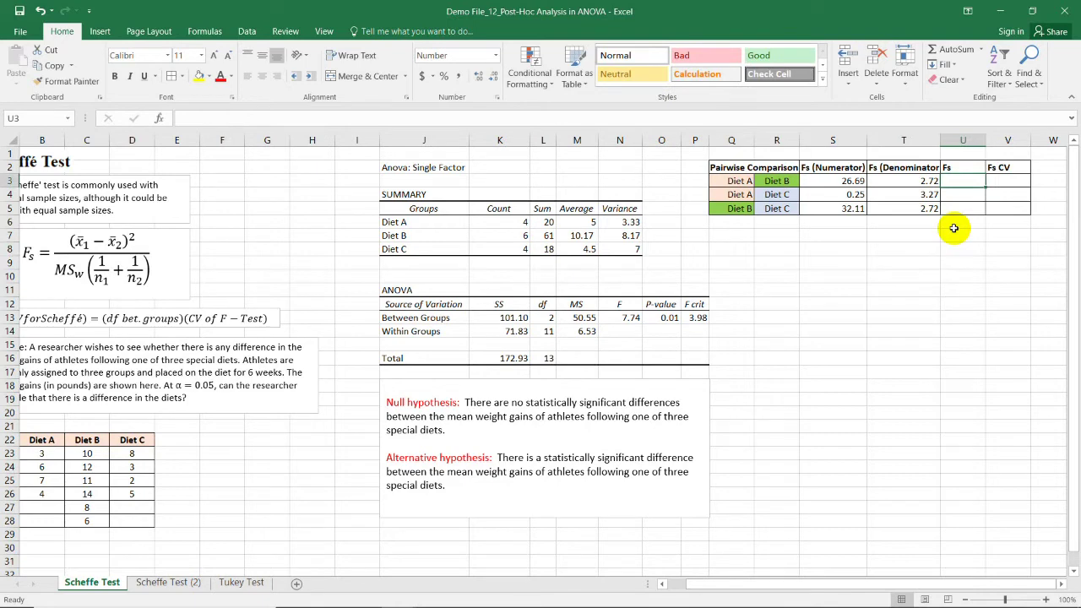
left_click(833, 167)
left_click(902, 167)
left_click(955, 180)
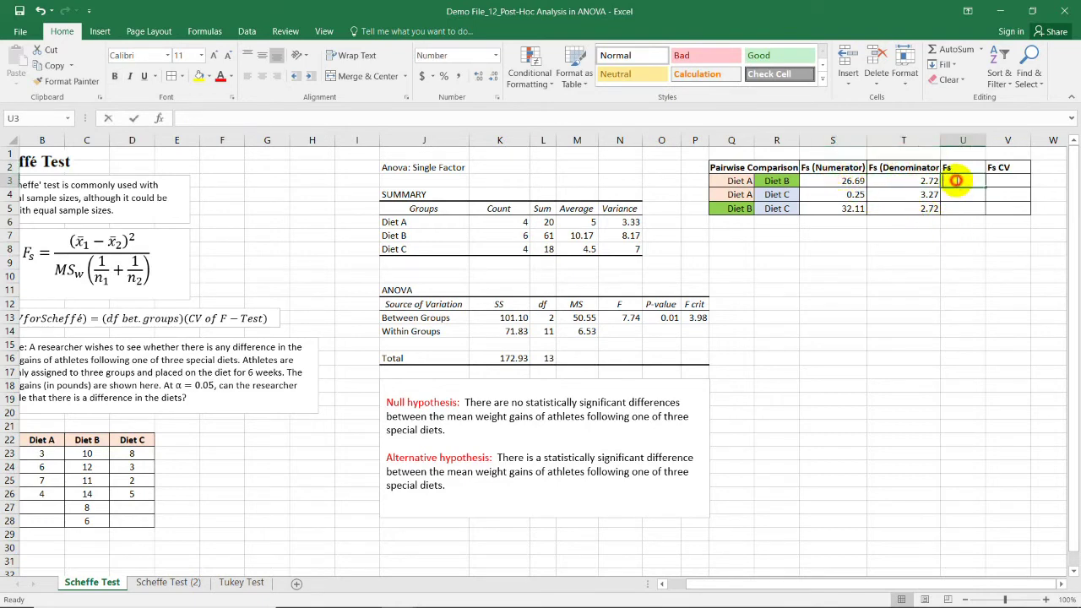
type("=")
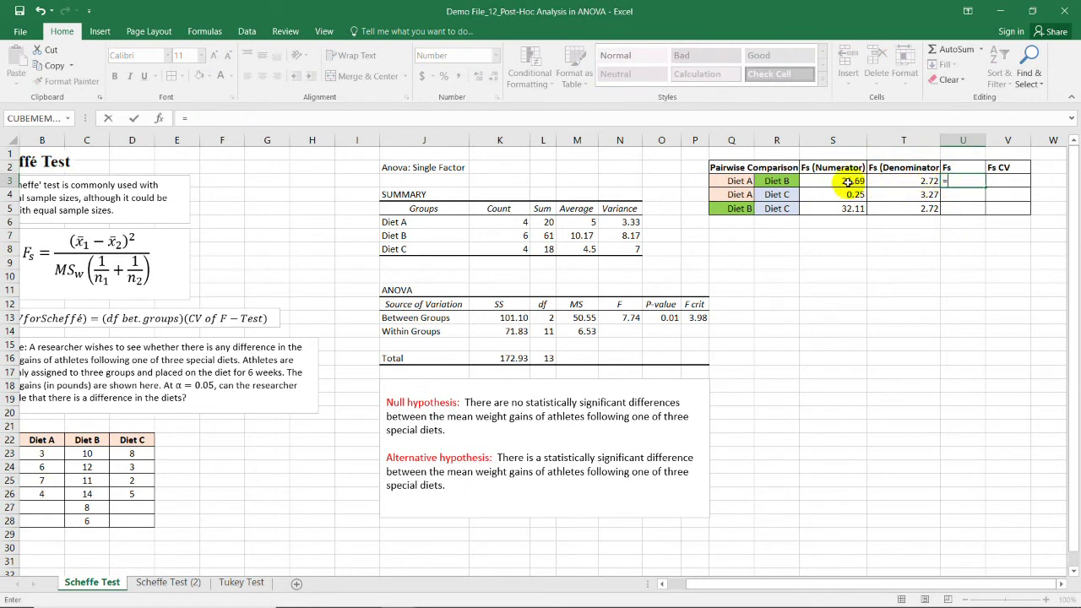
left_click(847, 182)
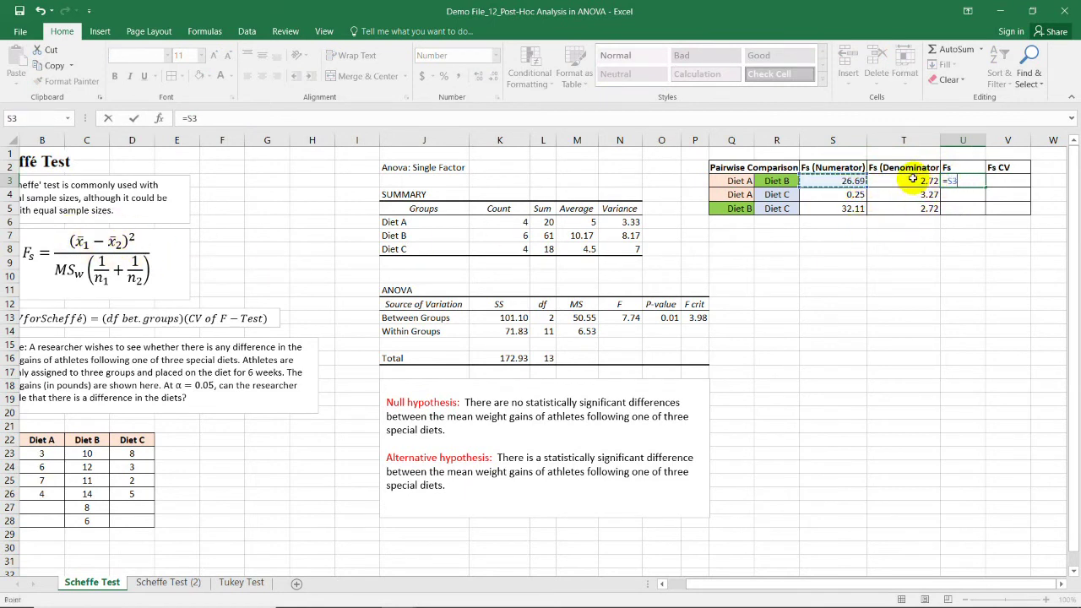
type("/")
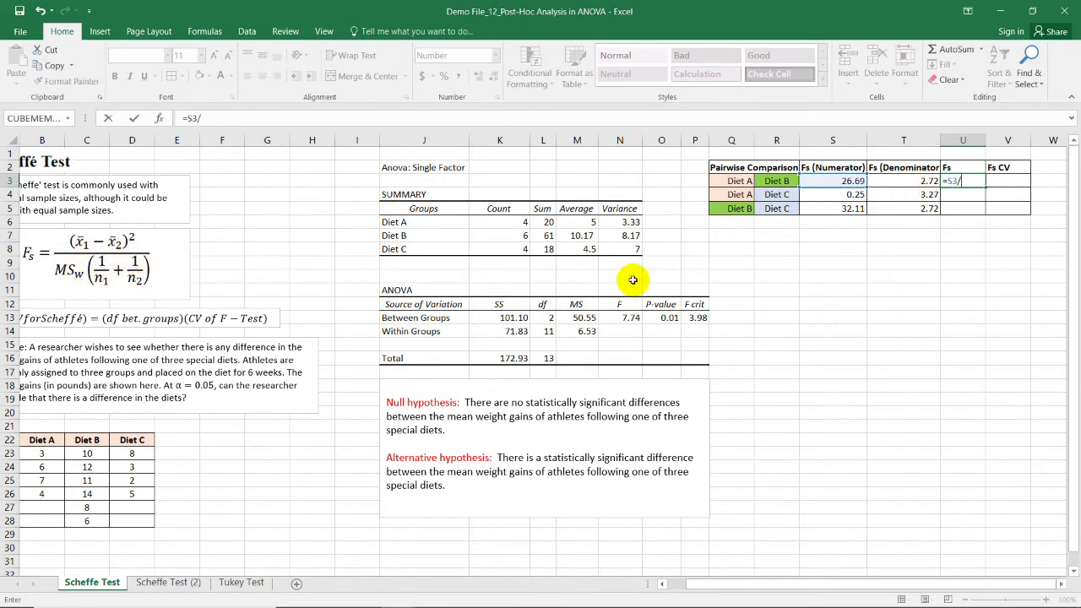
left_click(911, 181)
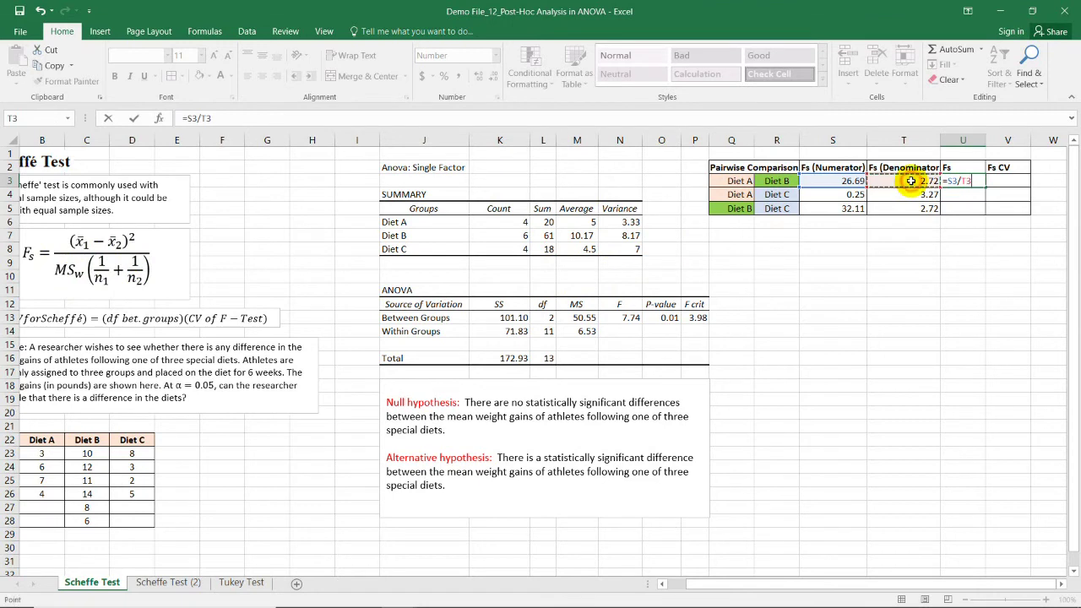
key("Return")
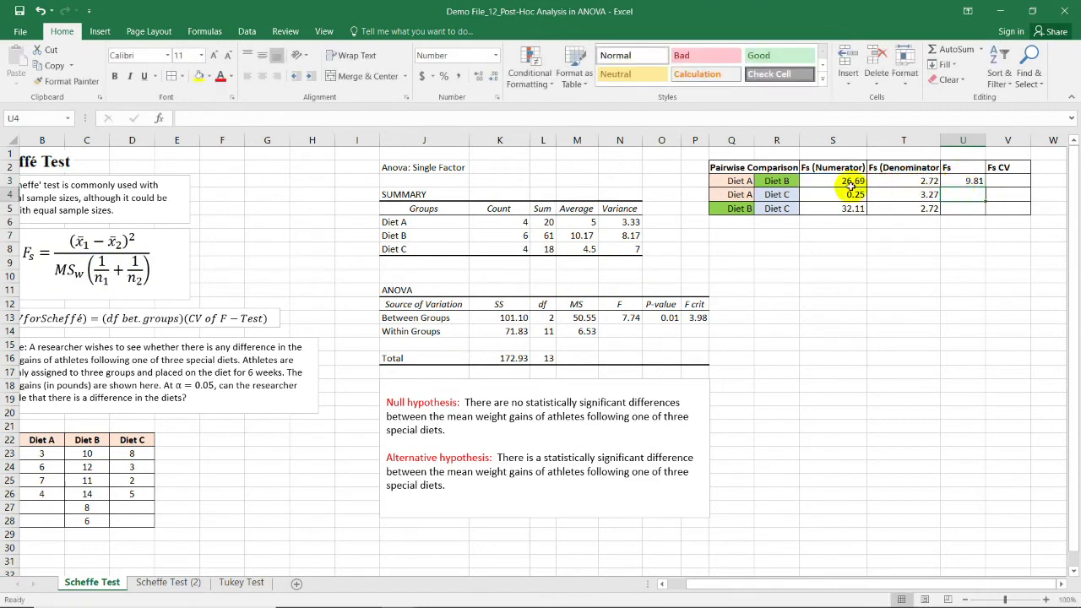
Fill the Fs formula from U3 down through U5 for the other two diet pairs.
left_click(733, 181)
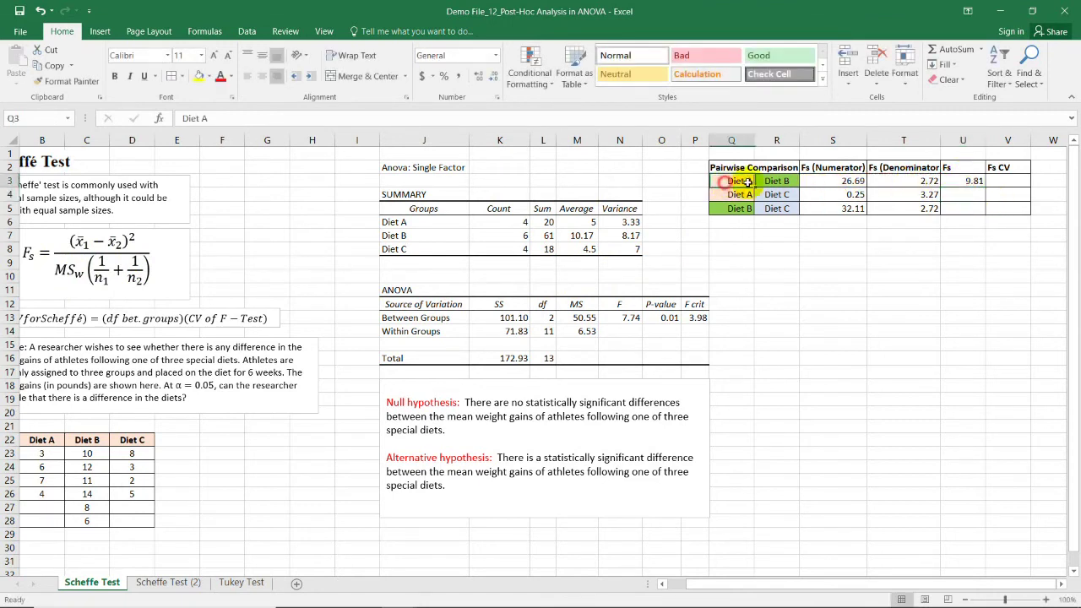
left_click(976, 181)
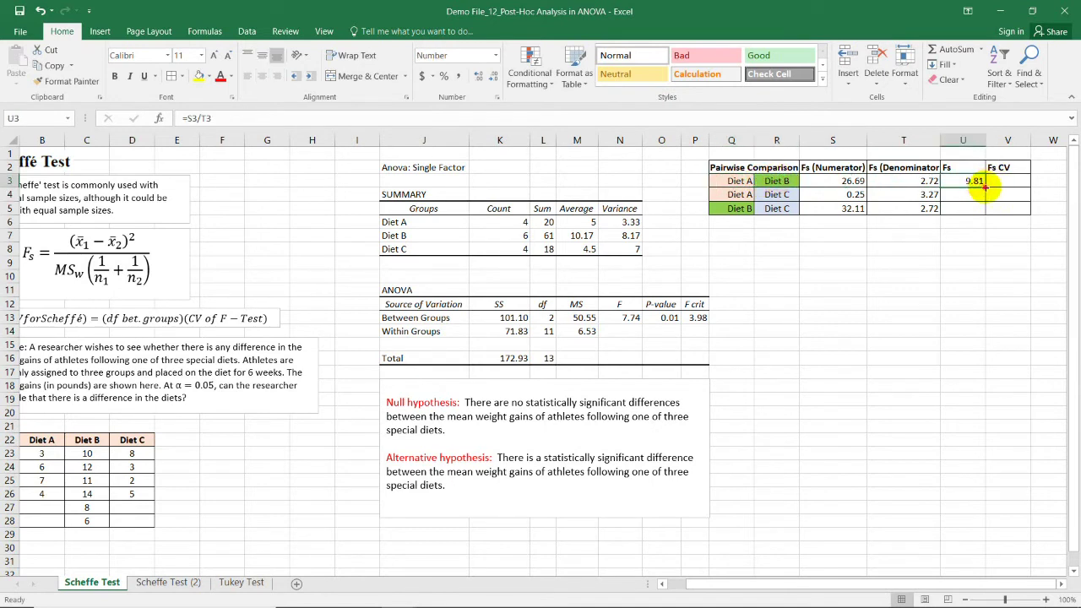
left_click_drag(985, 188, 985, 211)
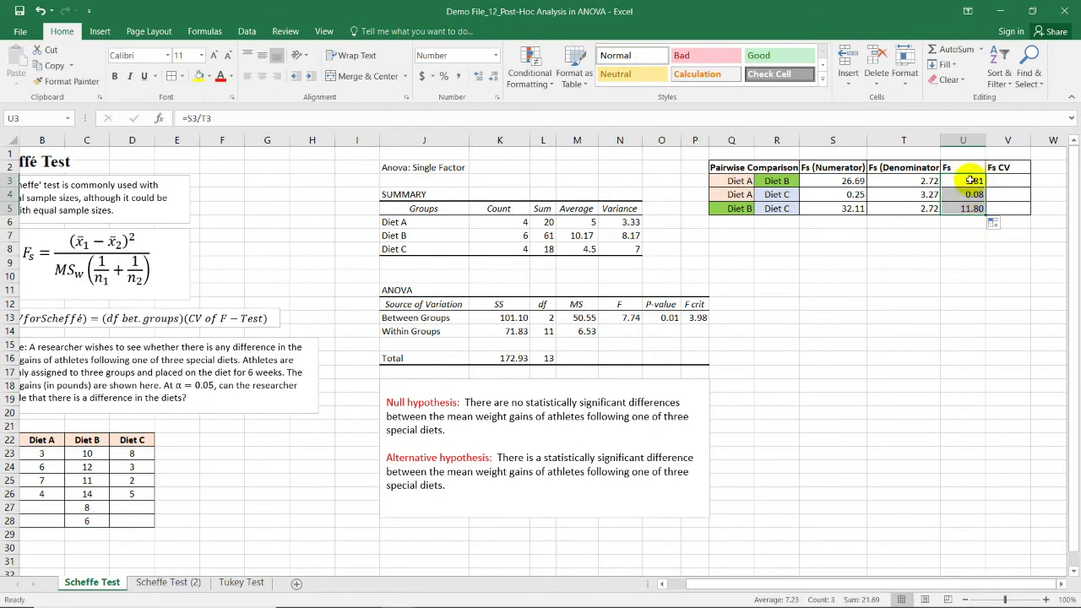
left_click(953, 233)
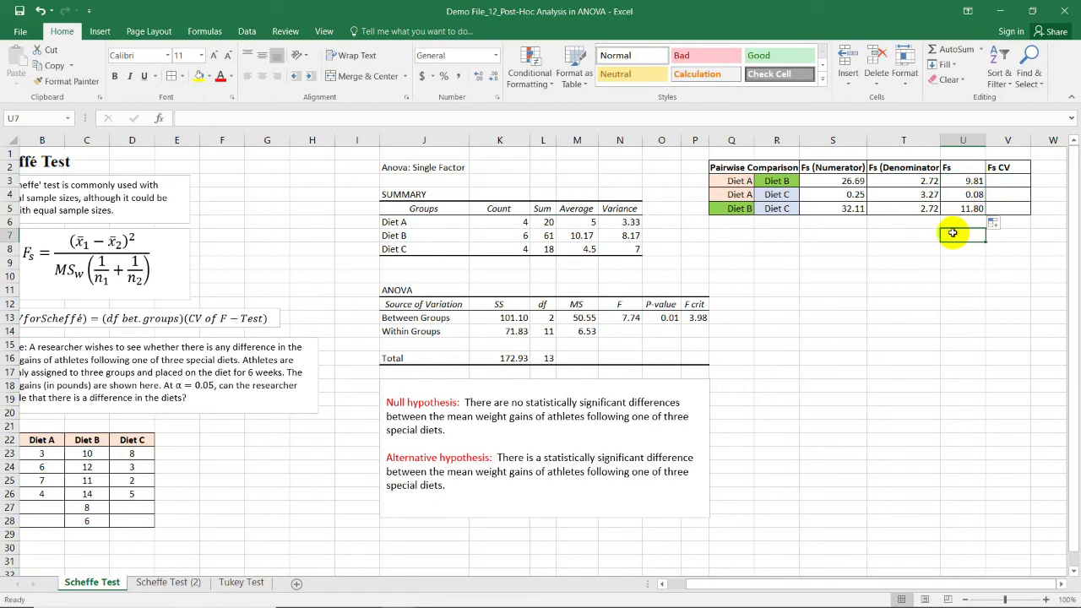
Calculate the Scheffé critical value in V3 as between-groups df times F crit with the formula =L13*P13.
left_click(1003, 179)
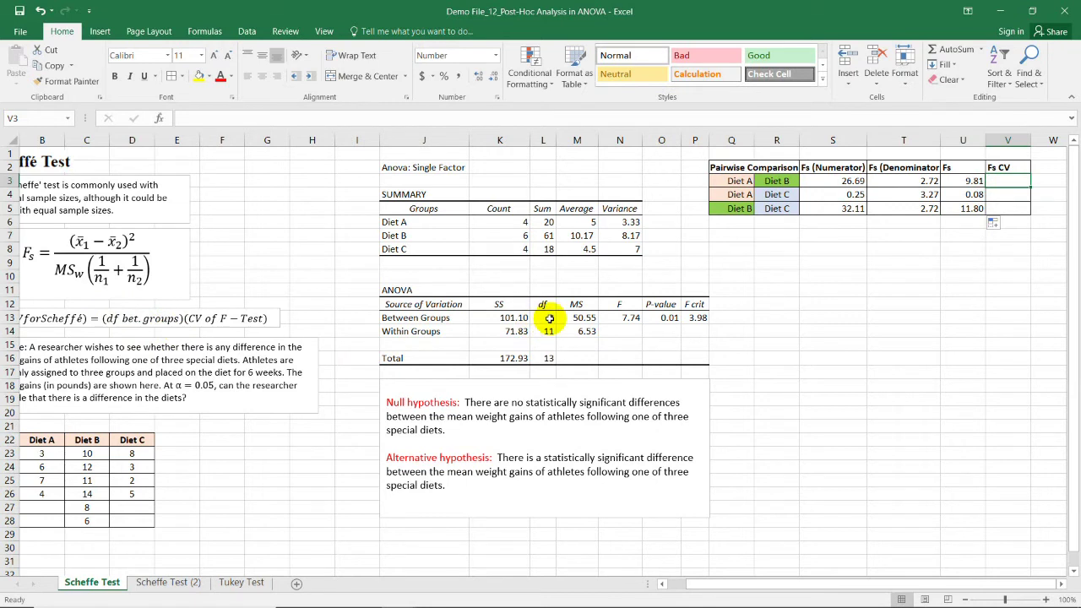
left_click(1008, 181)
type("=")
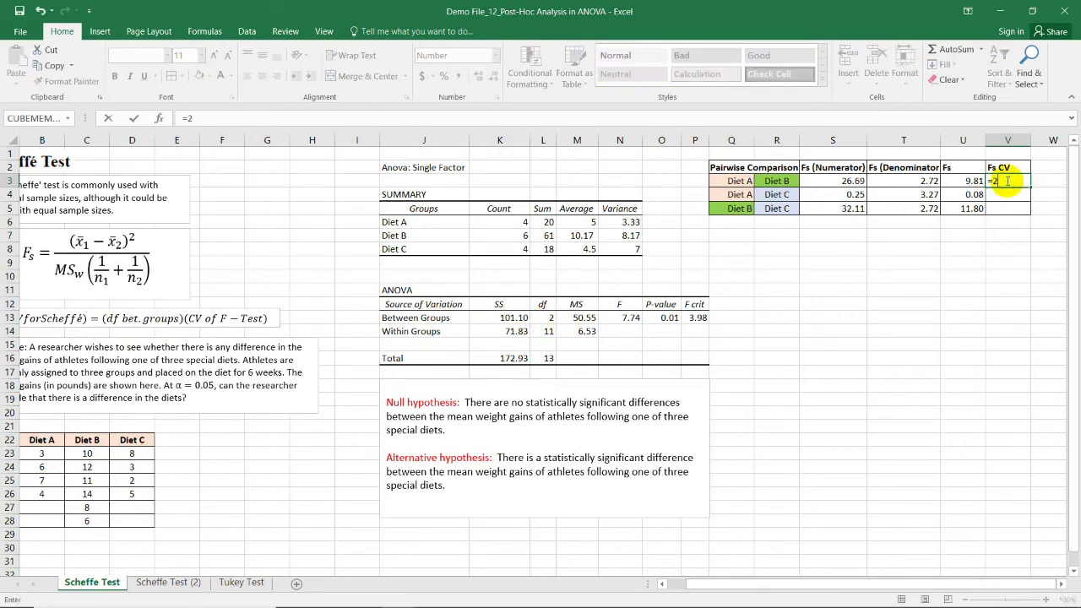
left_click(546, 317)
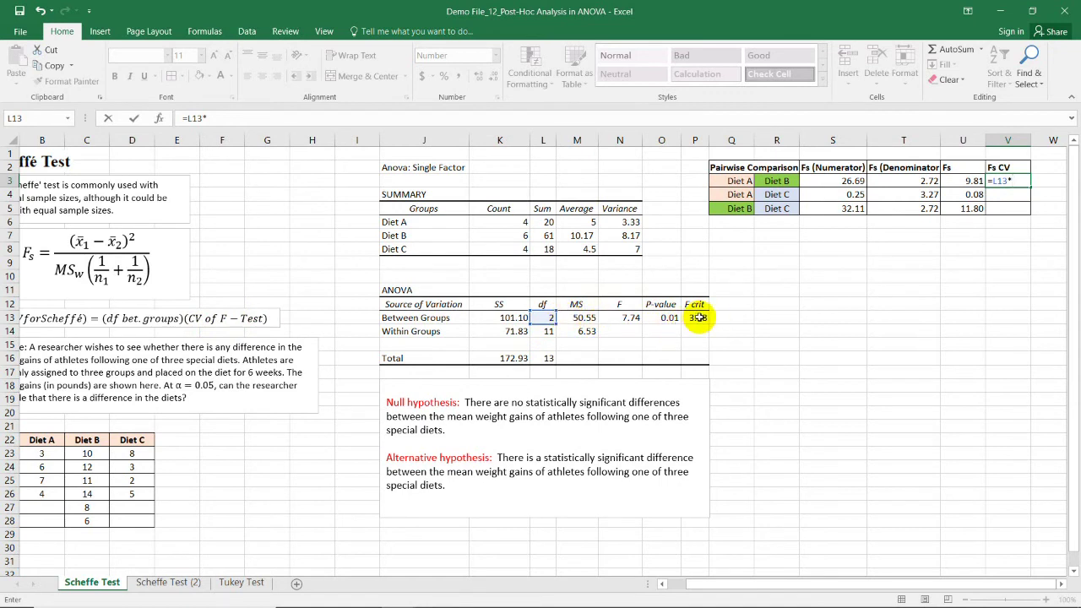
left_click(699, 317)
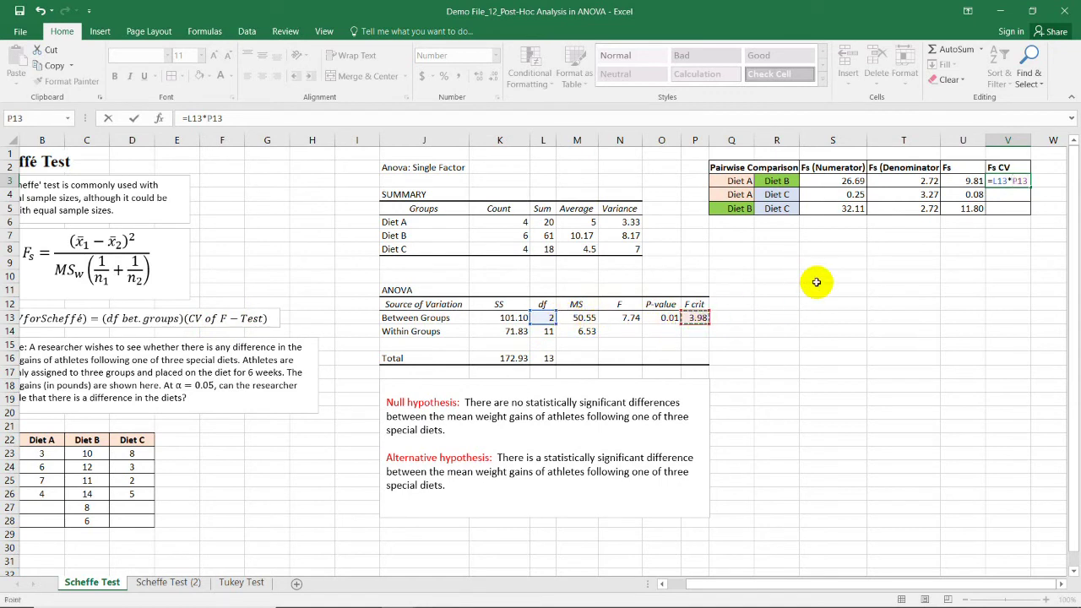
key("Return")
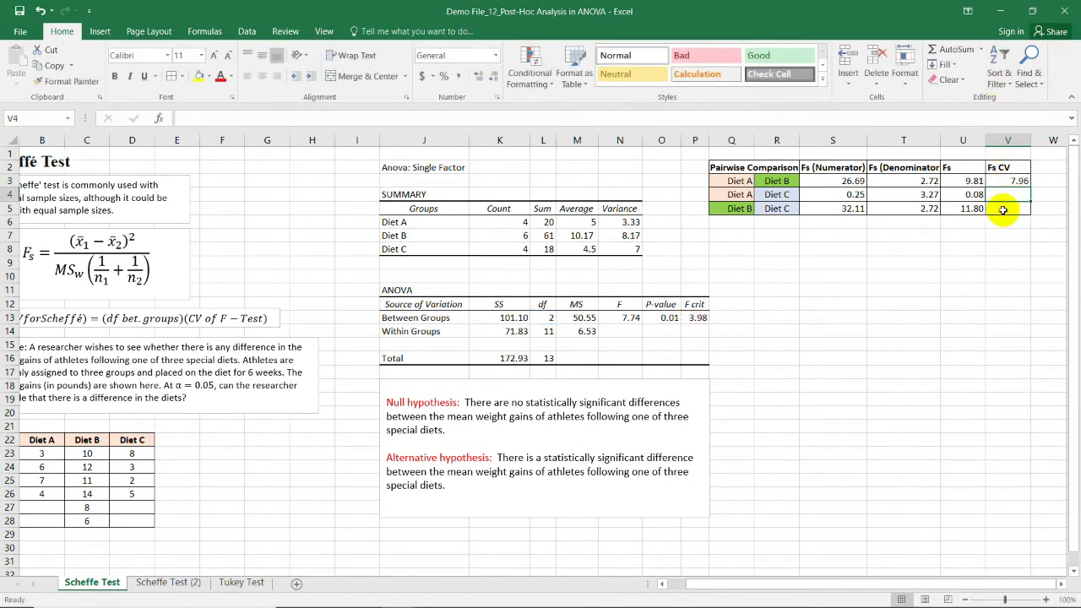
left_click(1008, 235)
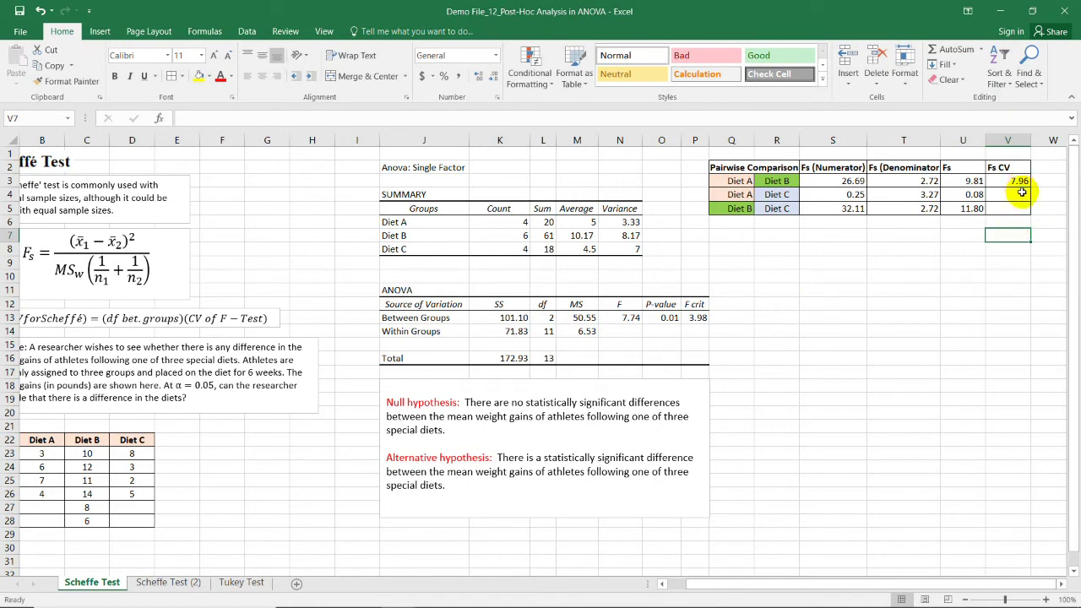
Compare the Fs values of the three diet pairs in U3:U5 with the critical value in V3.
left_click(973, 181)
left_click(972, 196)
left_click(974, 209)
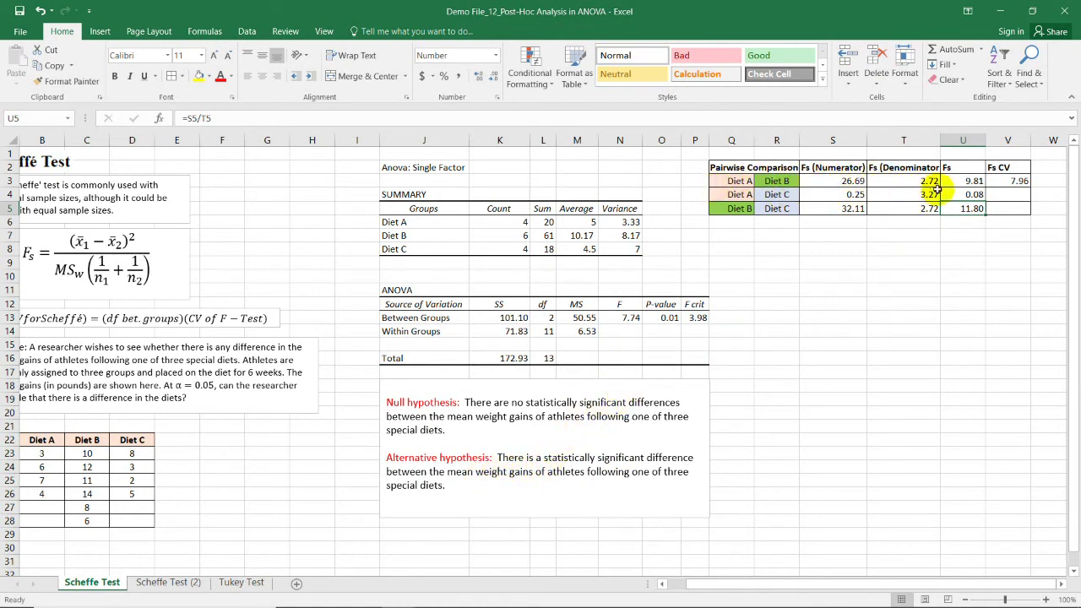
Check the Fs value for Diet A versus Diet B in U3 against the Scheffé critical value in V3.
left_click(741, 181)
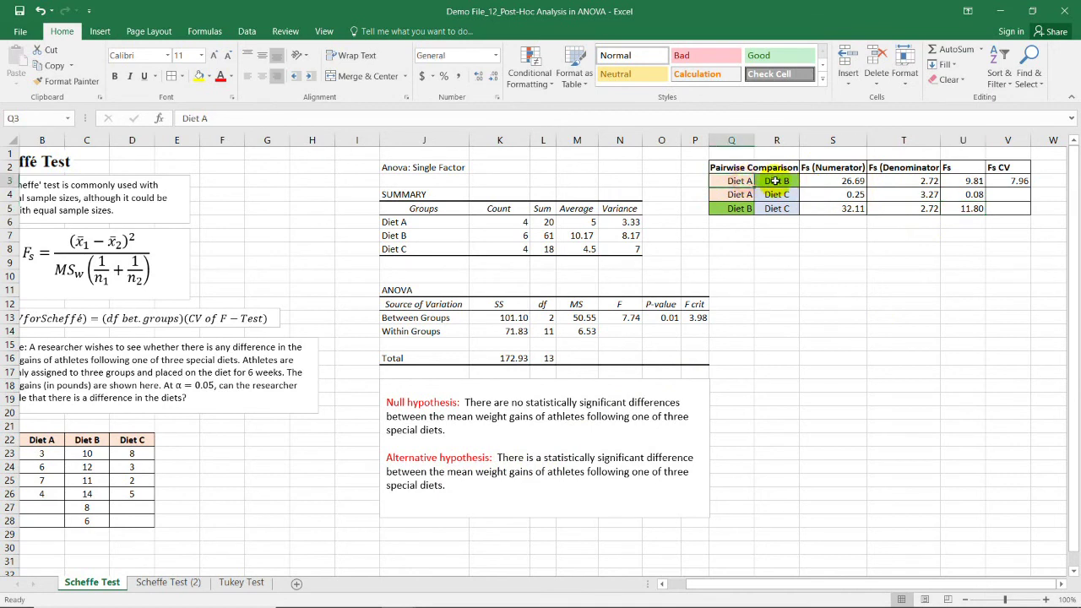
left_click(775, 181)
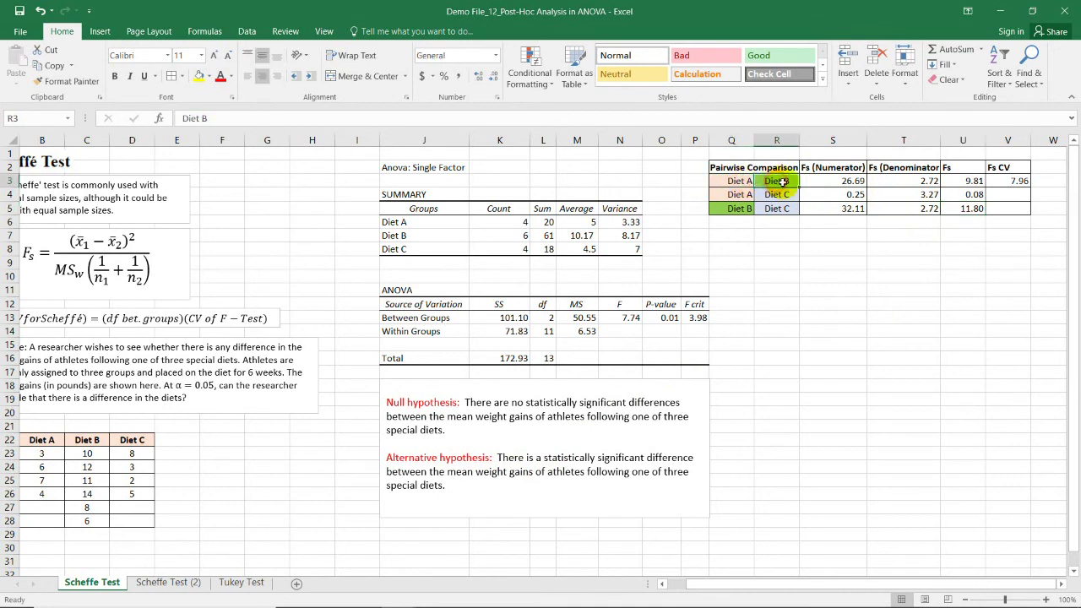
left_click(973, 182)
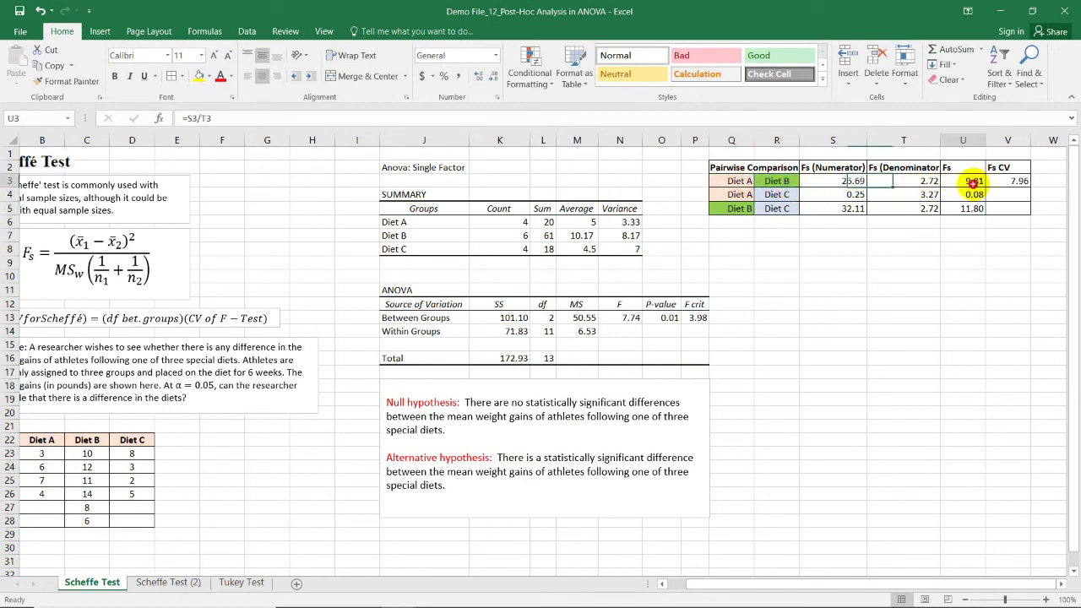
left_click(1023, 181)
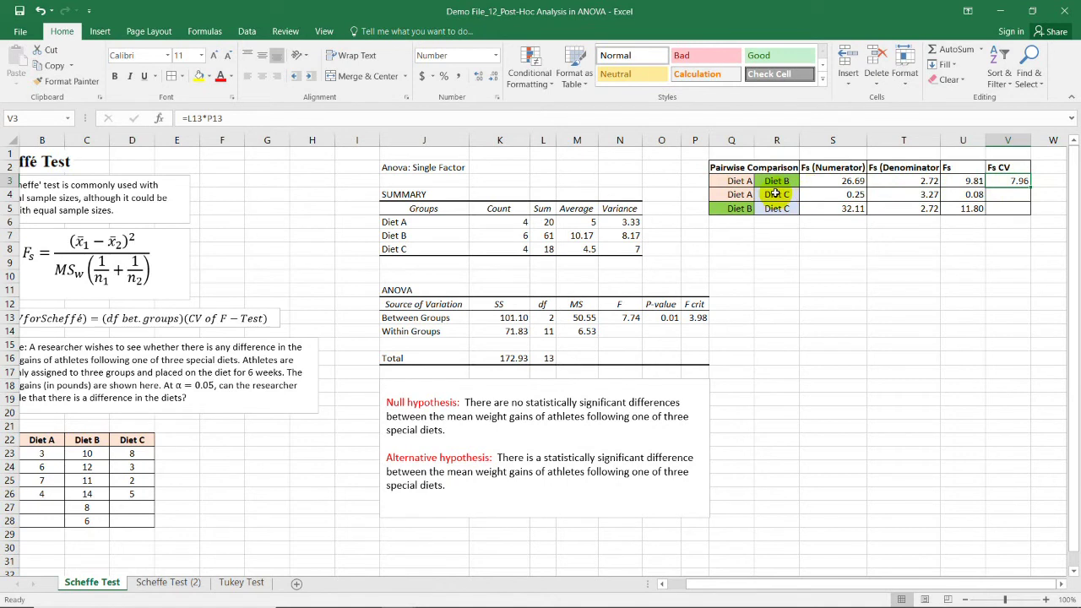
left_click(740, 180)
left_click(778, 180)
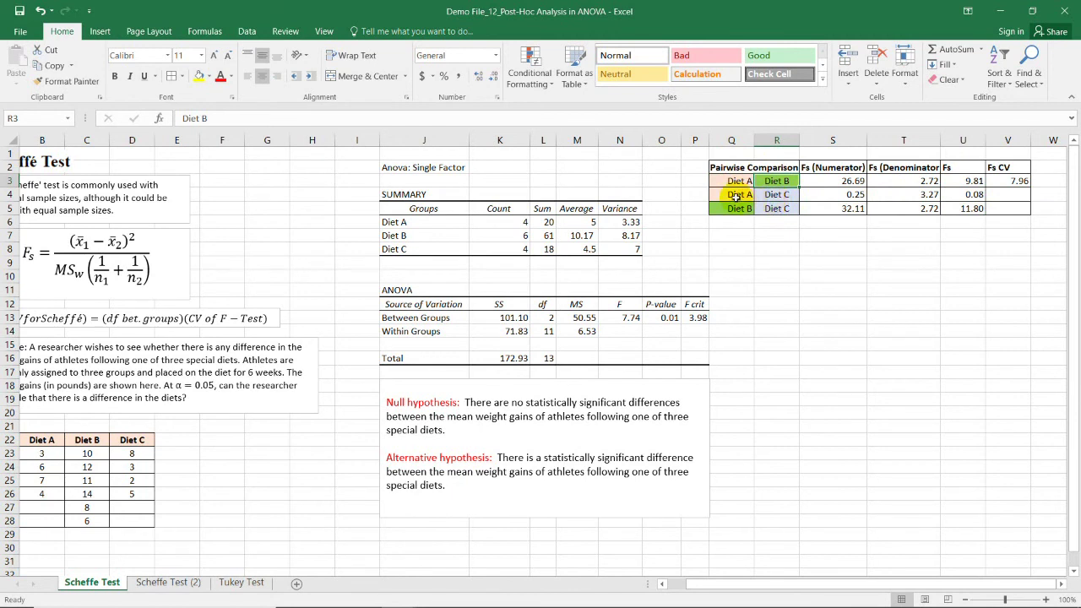
Check the Fs values for Diet A versus Diet C and Diet B versus Diet C against the critical value in V3.
left_click(786, 196)
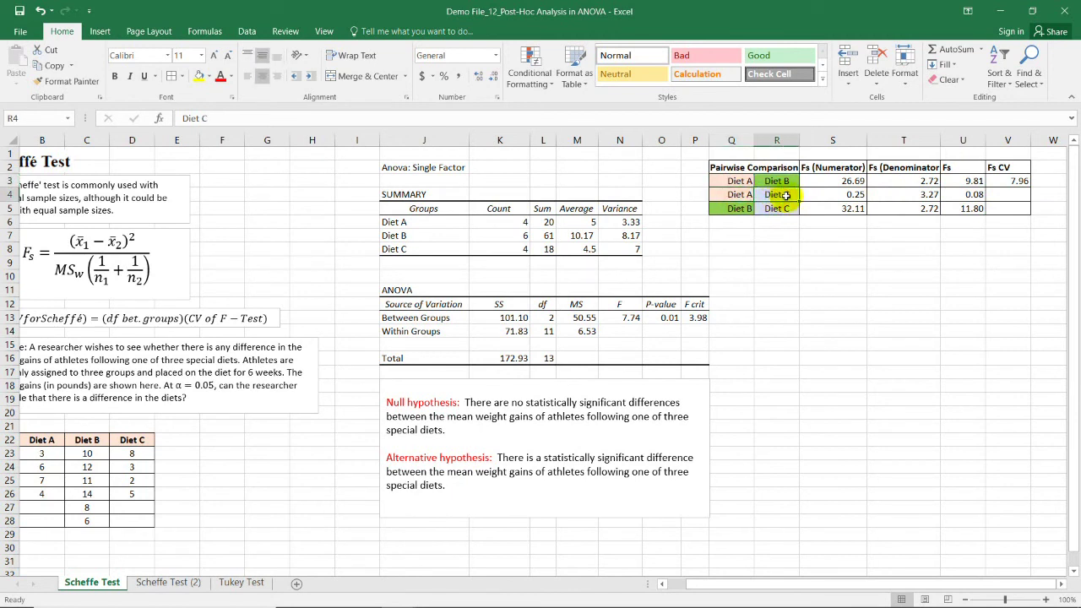
left_click(978, 195)
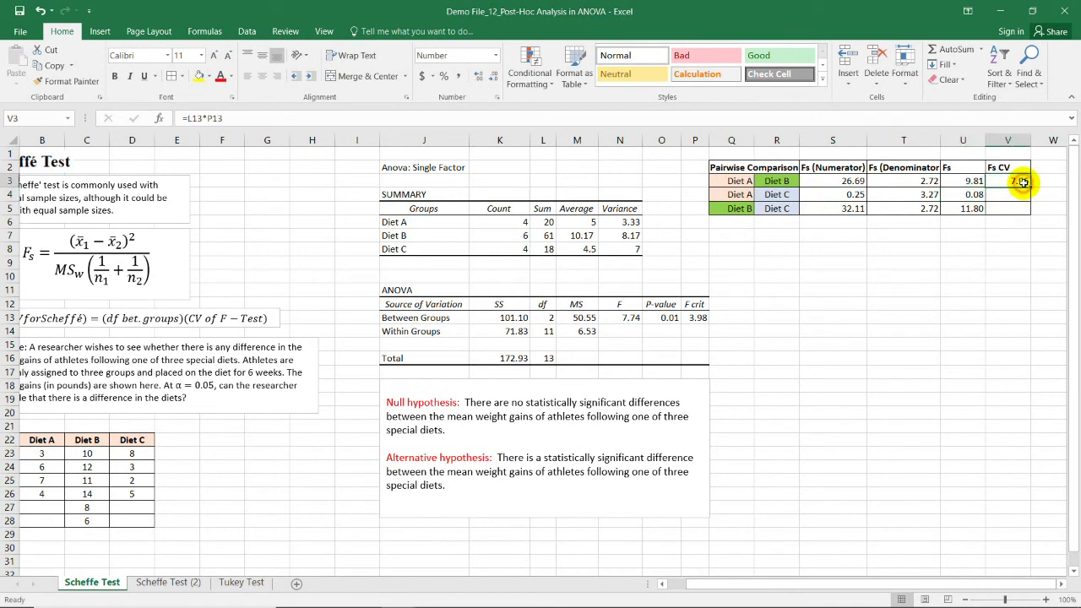
left_click(1022, 182)
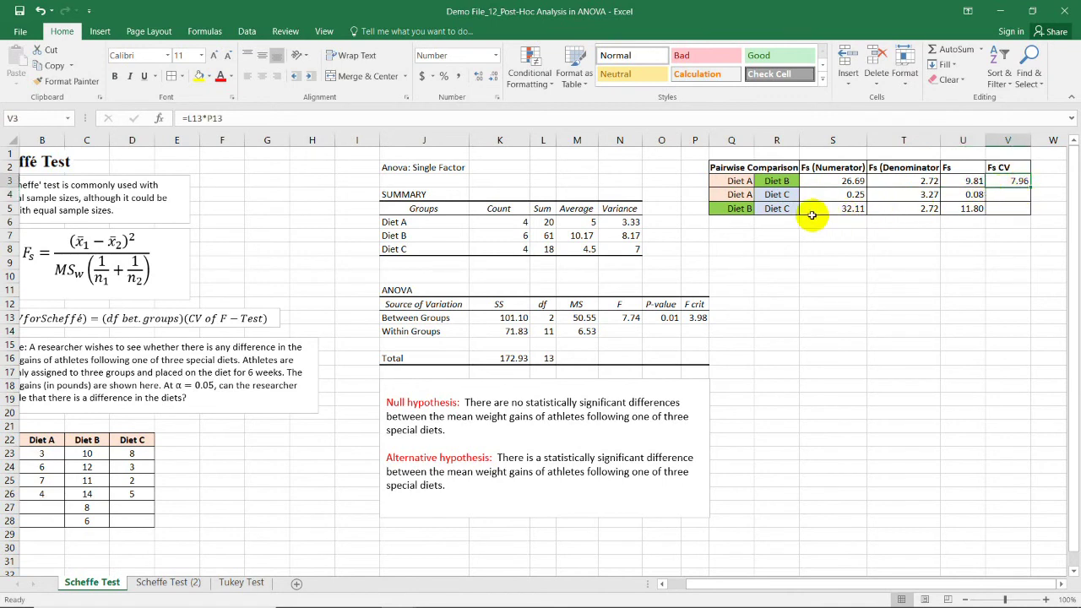
left_click(740, 209)
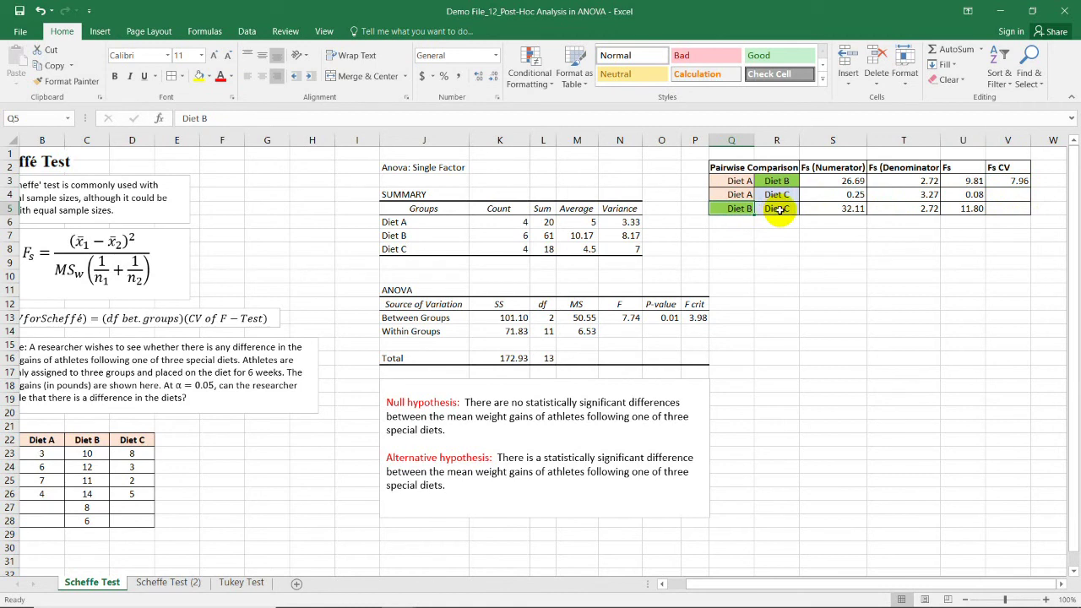
left_click(778, 210)
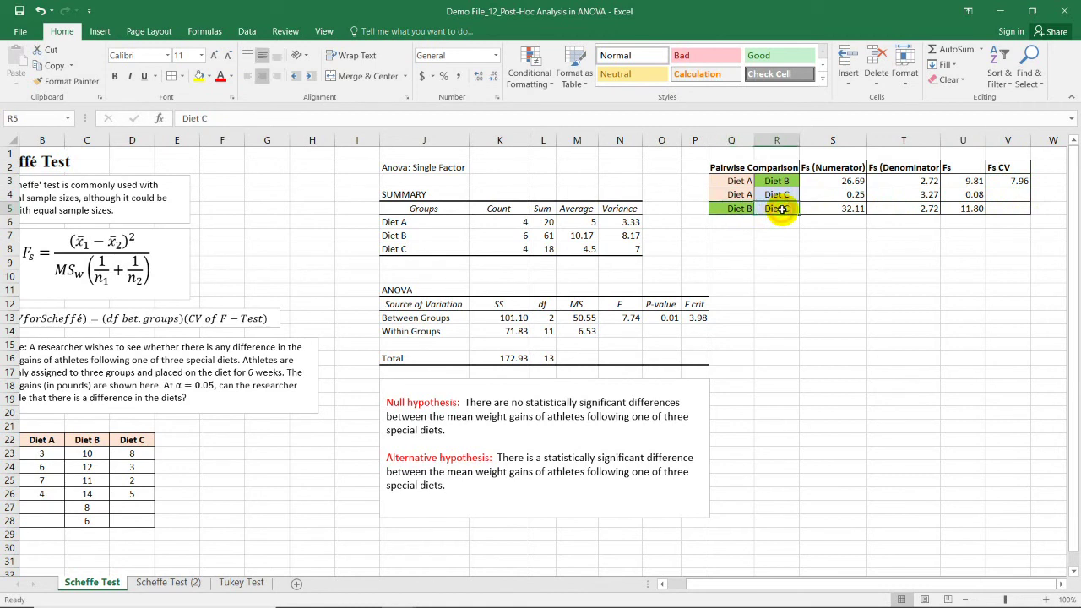
left_click(975, 209)
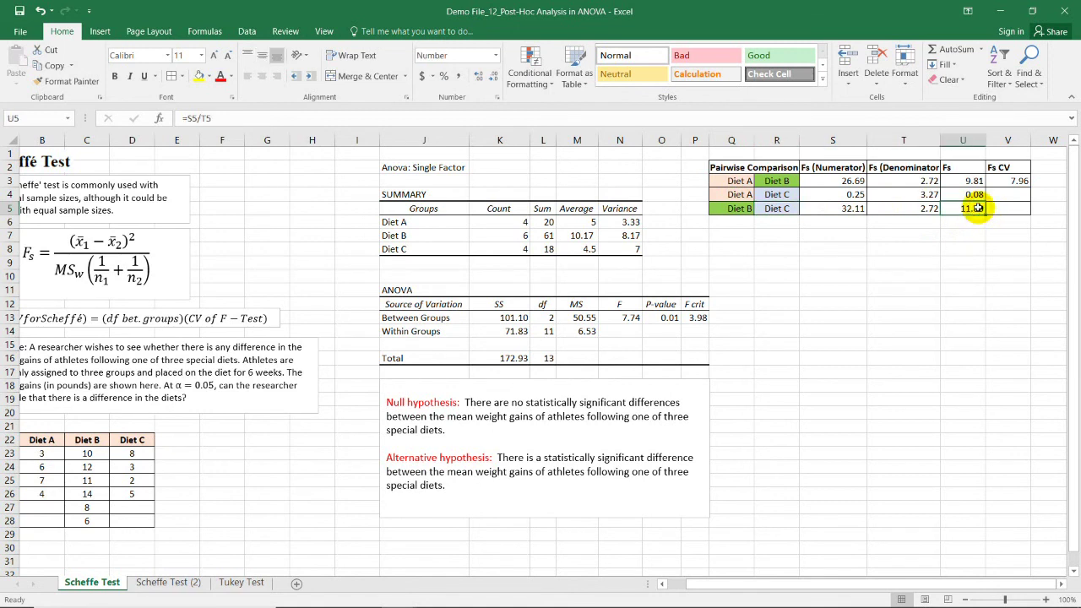
left_click(1020, 181)
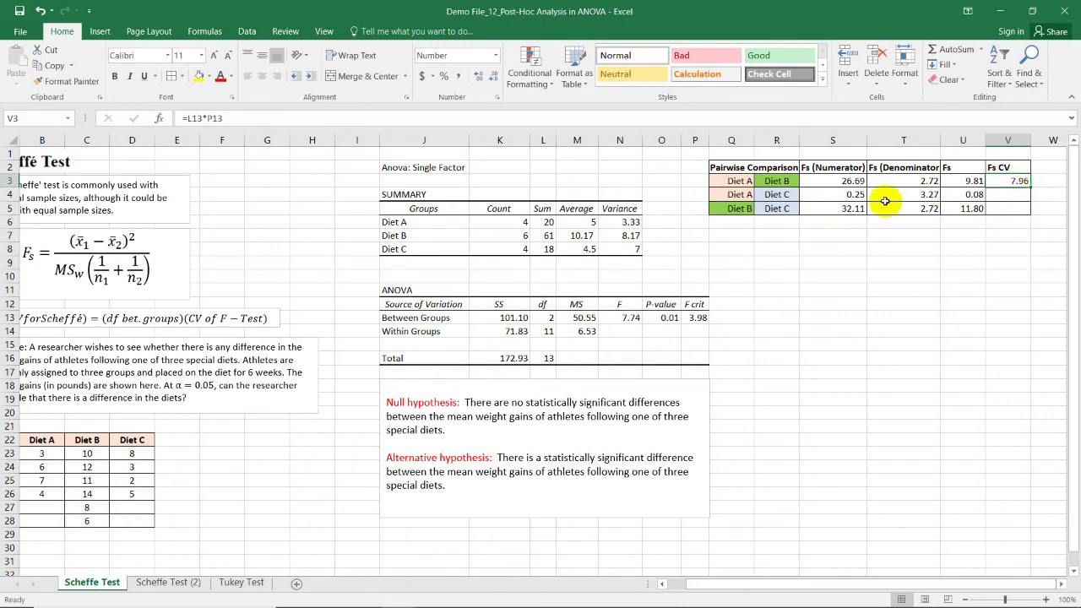
Review the Diet A versus Diet C pair alongside the other pairwise comparisons in Q3:R5.
left_click(740, 194)
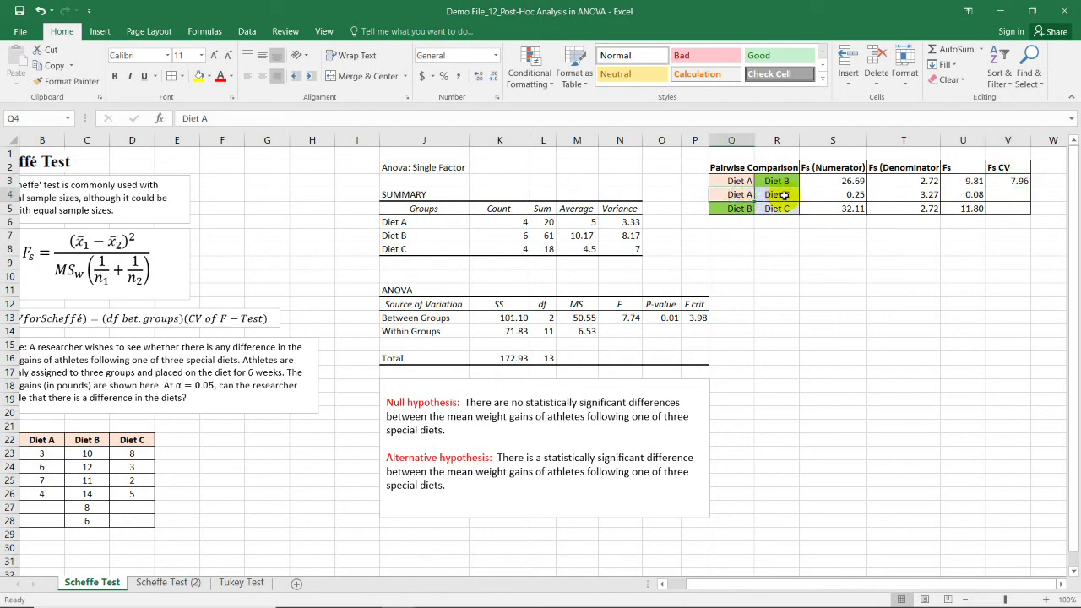
left_click(769, 195)
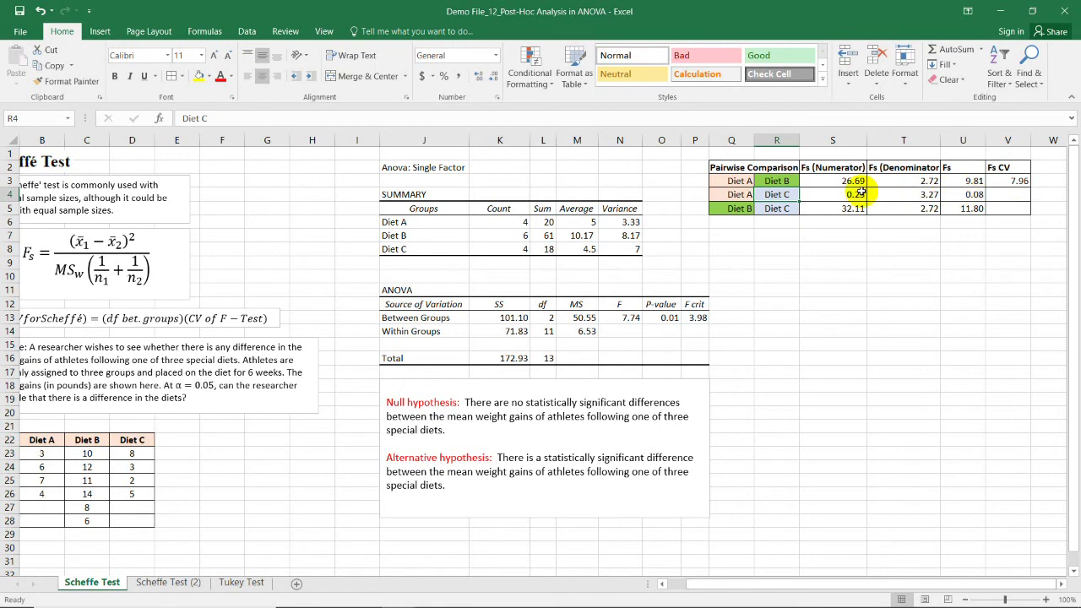
left_click_drag(731, 179, 770, 215)
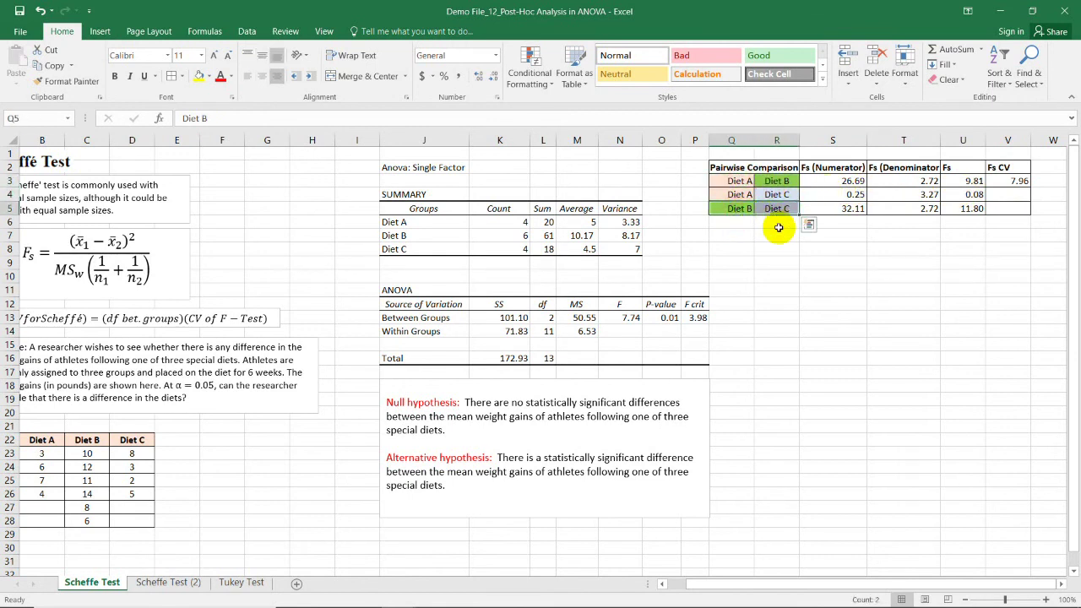
left_click(824, 291)
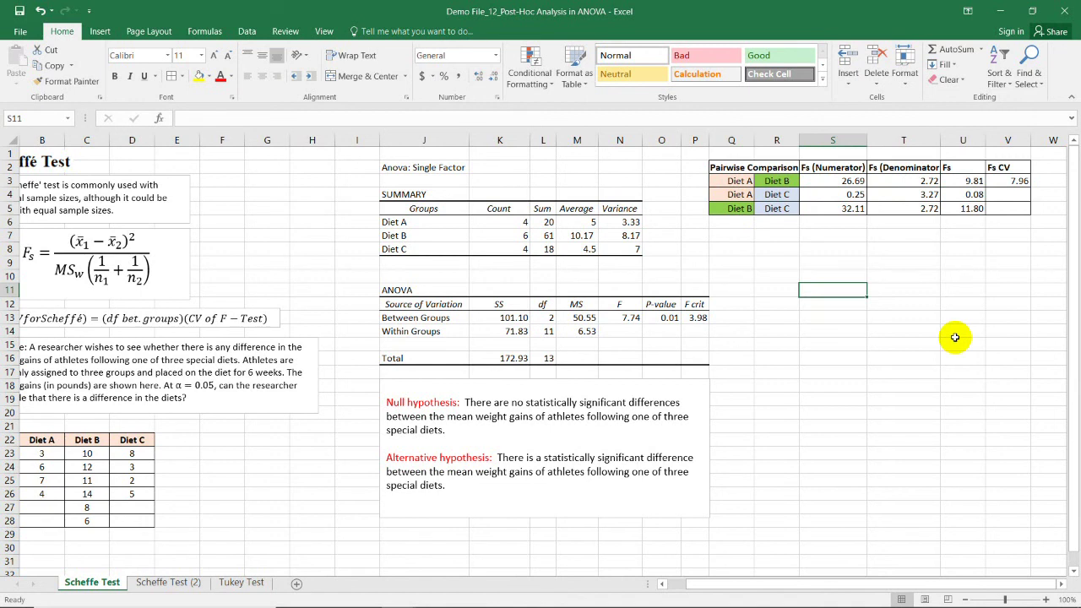